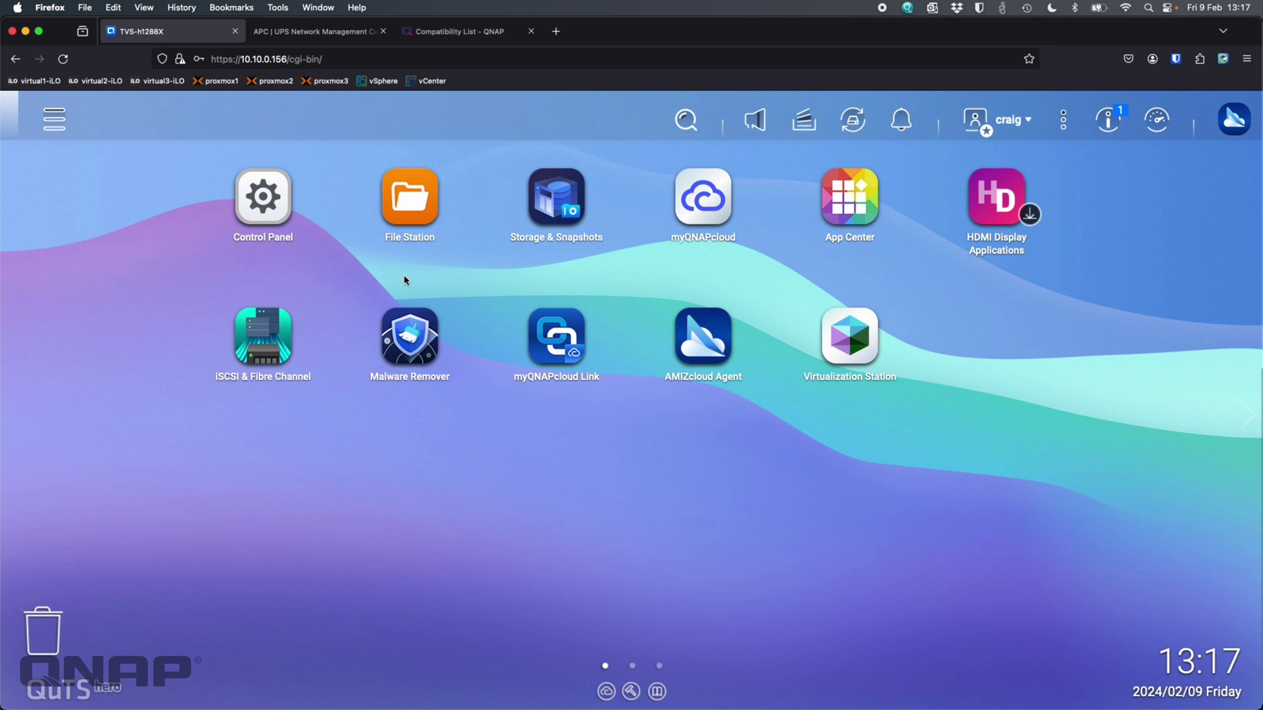
# Switch to the APC UPS Network Management Card tab to view the Smart-UPS 2200 overview.
pyautogui.click(302, 36)
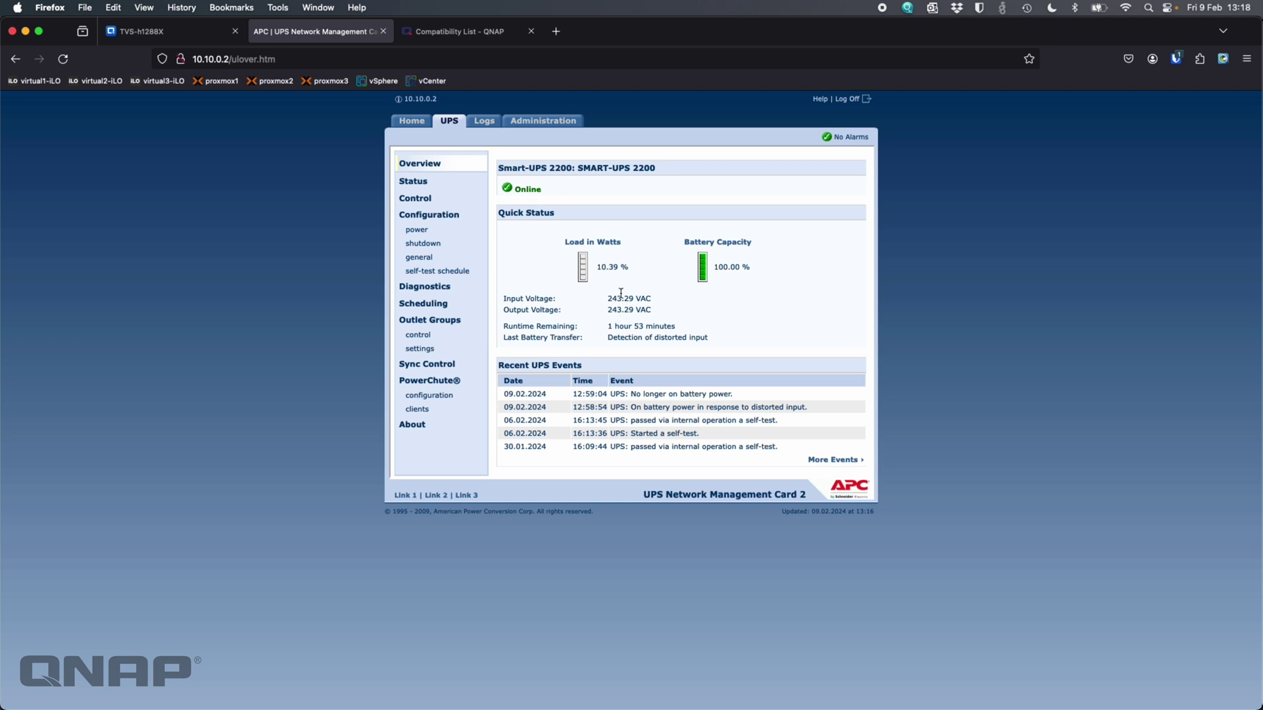
pyautogui.click(549, 128)
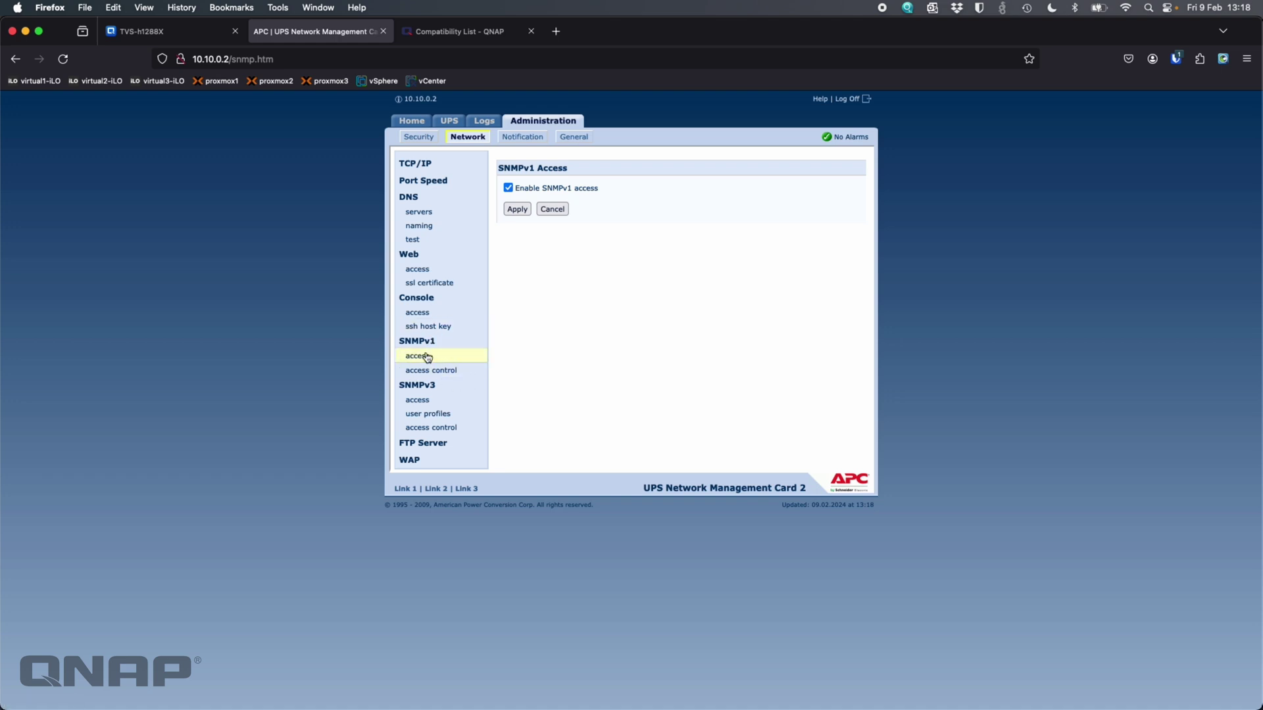
# Confirm SNMPv3 access is enabled on the management card, then return to the NAS desktop.
pyautogui.click(419, 400)
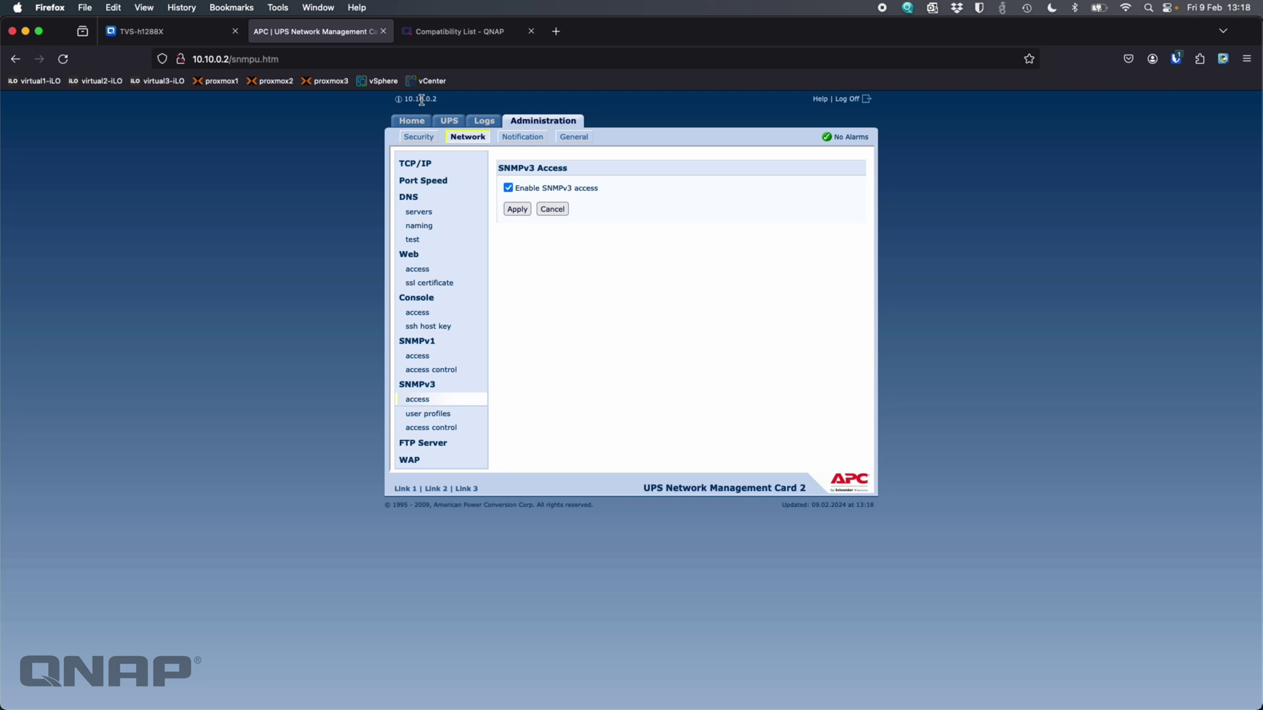
pyautogui.click(178, 34)
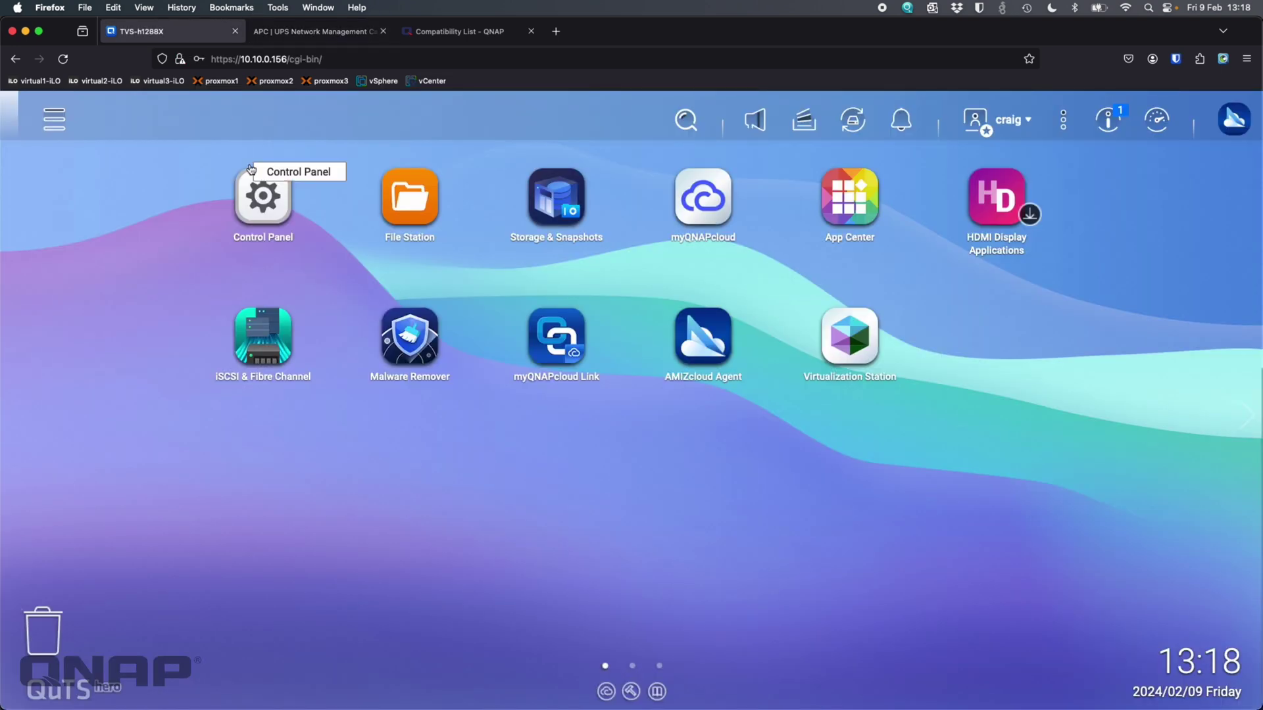
# In a maximized Control Panel, open External Device UPS settings and switch from USB to SNMP connection.
pyautogui.click(256, 192)
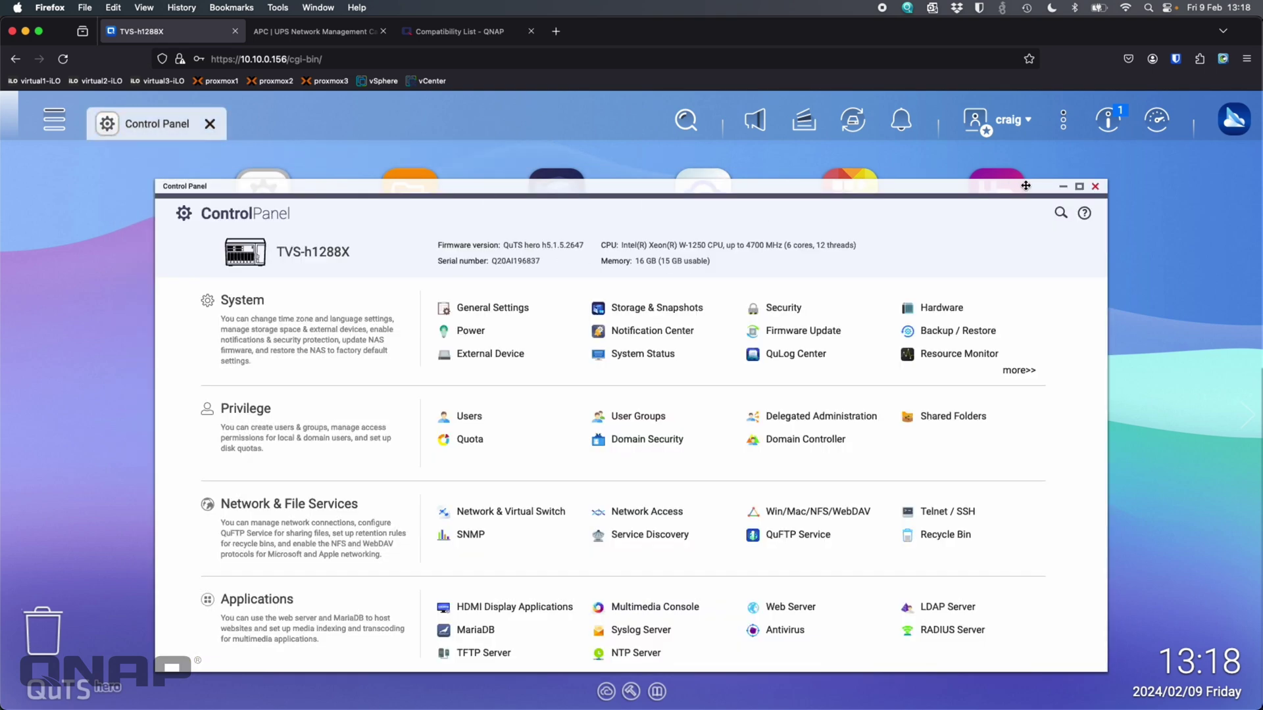
pyautogui.click(1079, 187)
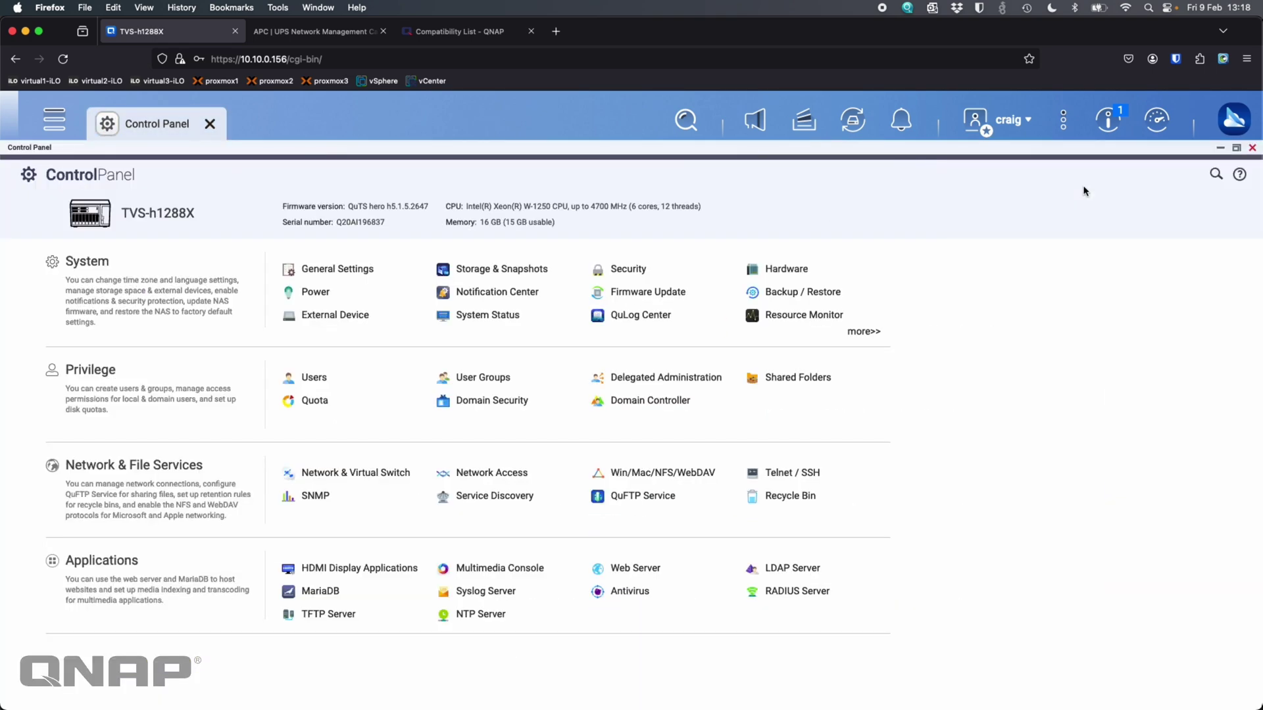
pyautogui.click(327, 317)
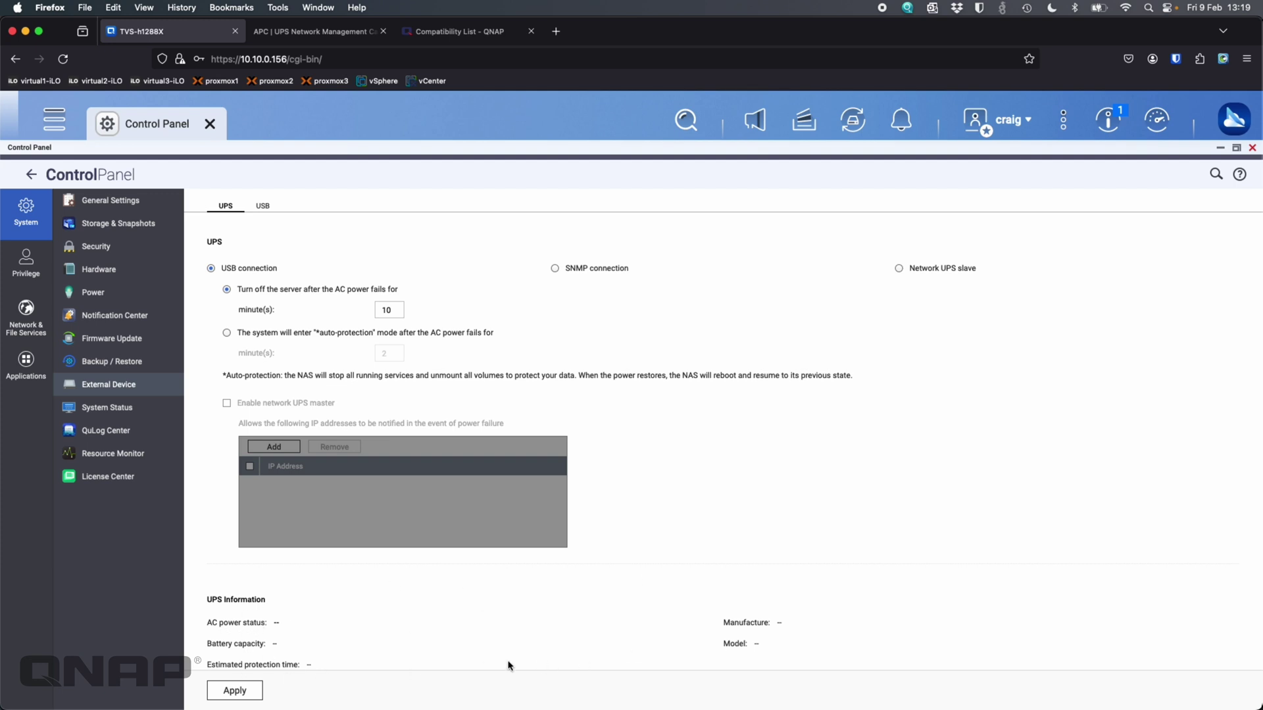
pyautogui.scroll(-1, 536, 630)
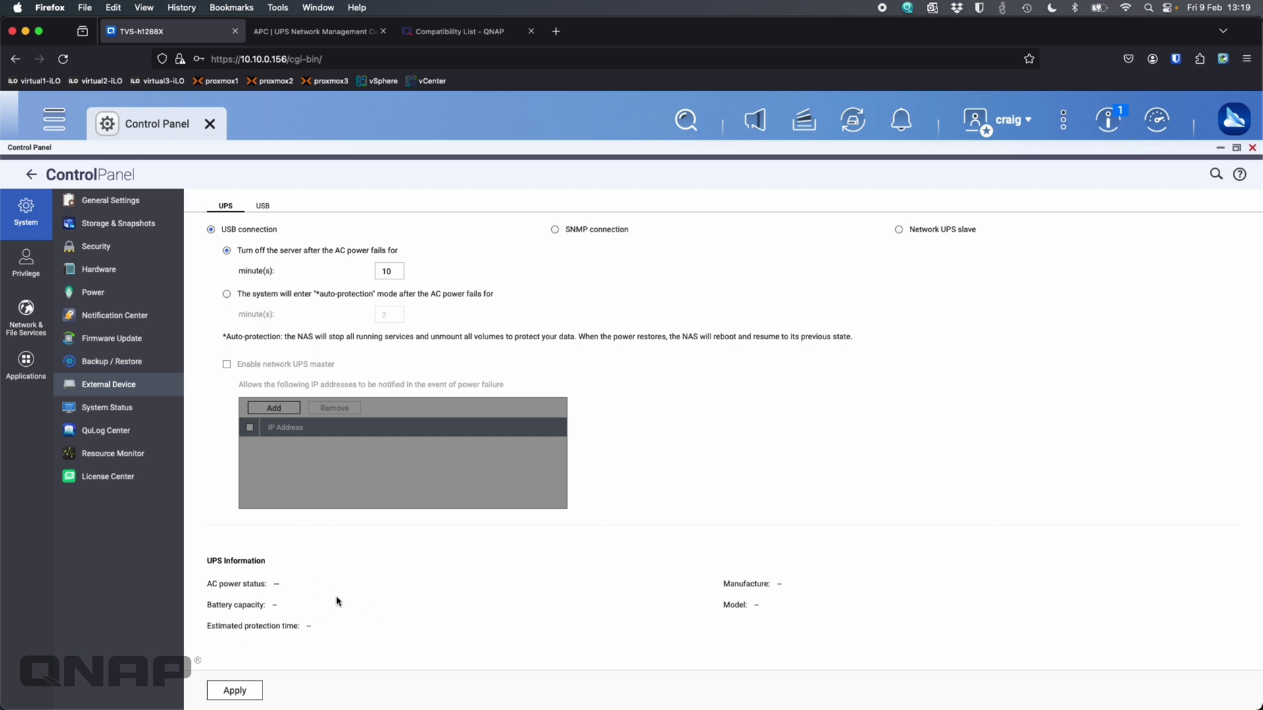
pyautogui.scroll(1, 336, 597)
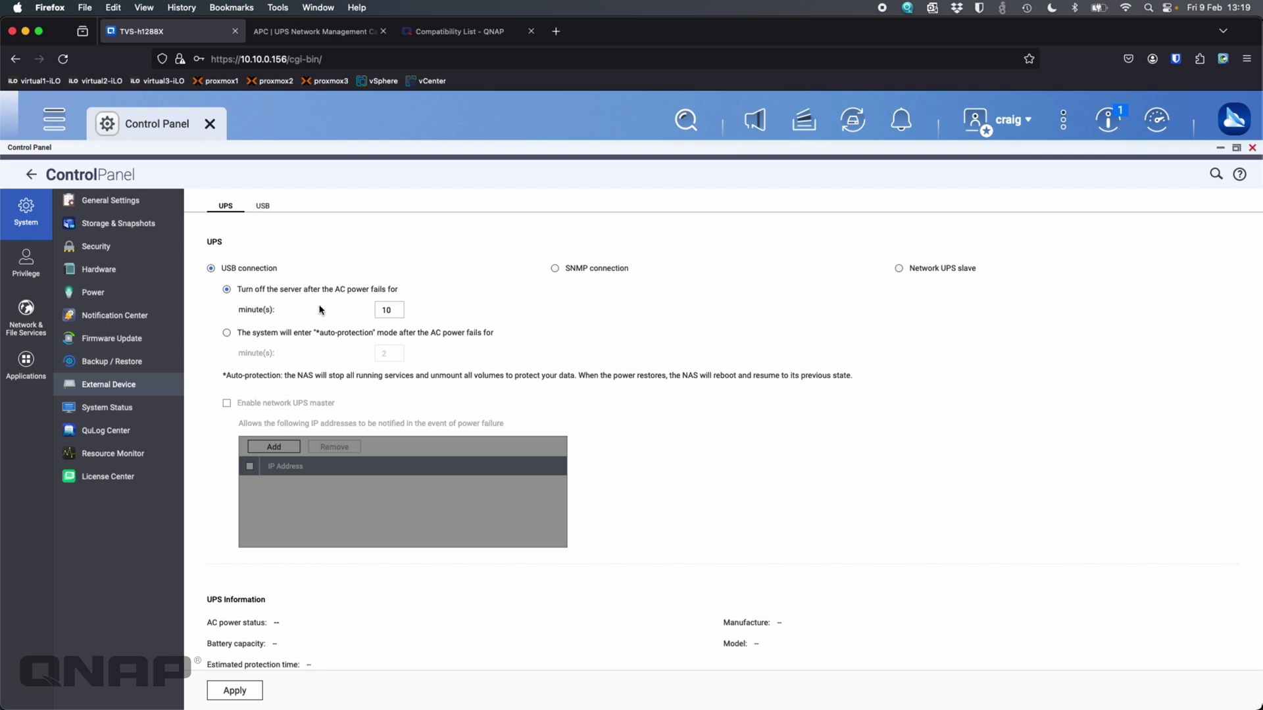
pyautogui.click(559, 272)
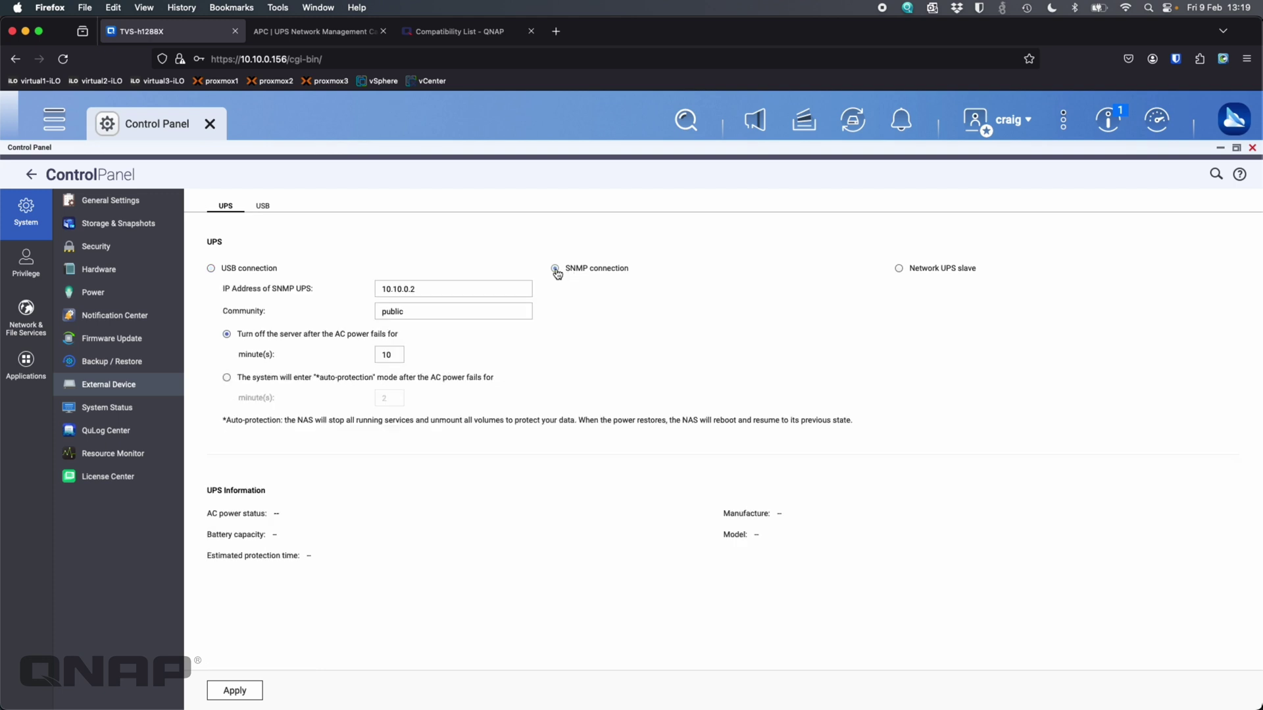
# Keep UPS IP 10.10.0.2 with a 10-minute shutdown and apply the SNMP UPS settings.
pyautogui.click(426, 289)
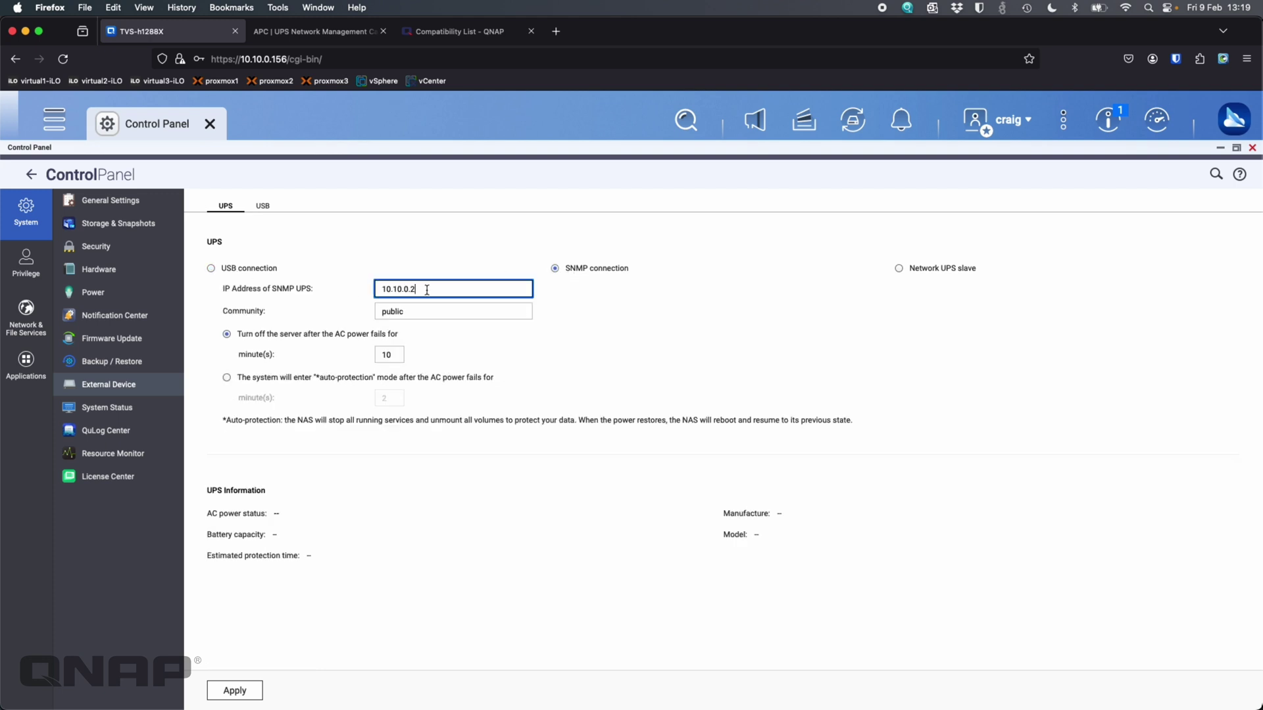
pyautogui.moveTo(426, 289); pyautogui.dragTo(364, 291)
pyautogui.click(427, 290)
pyautogui.click(240, 691)
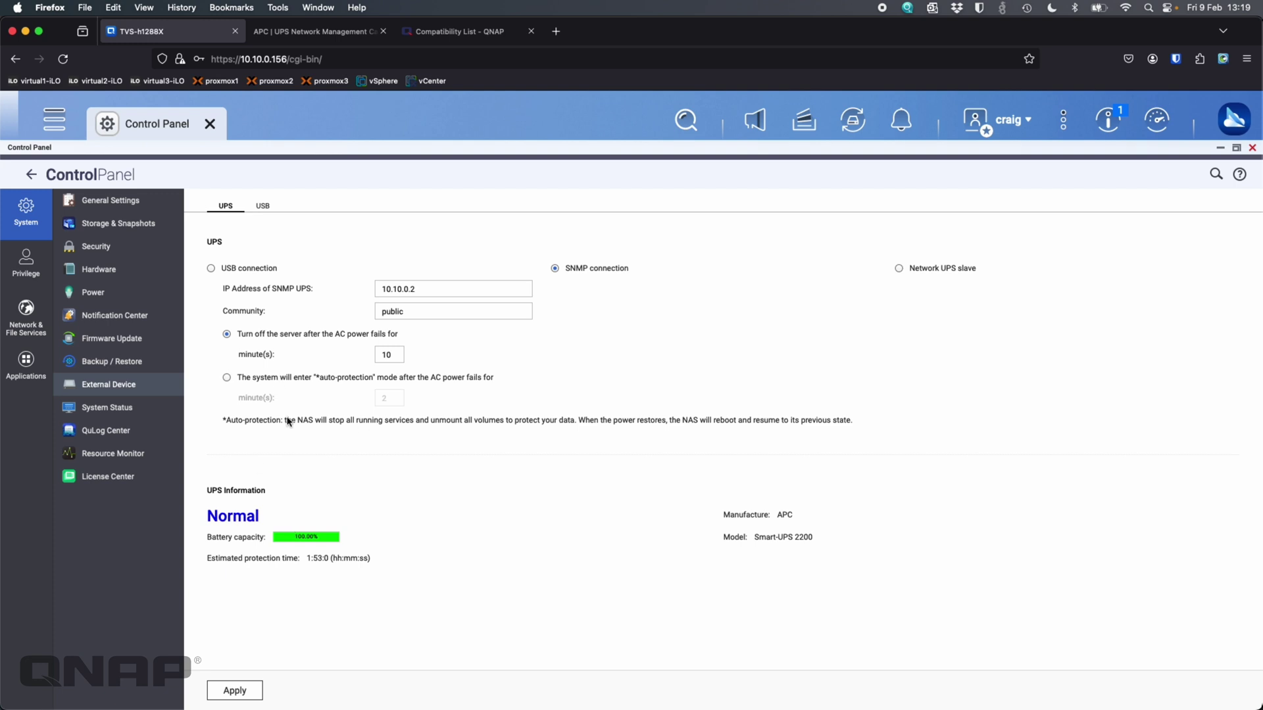
pyautogui.click(134, 317)
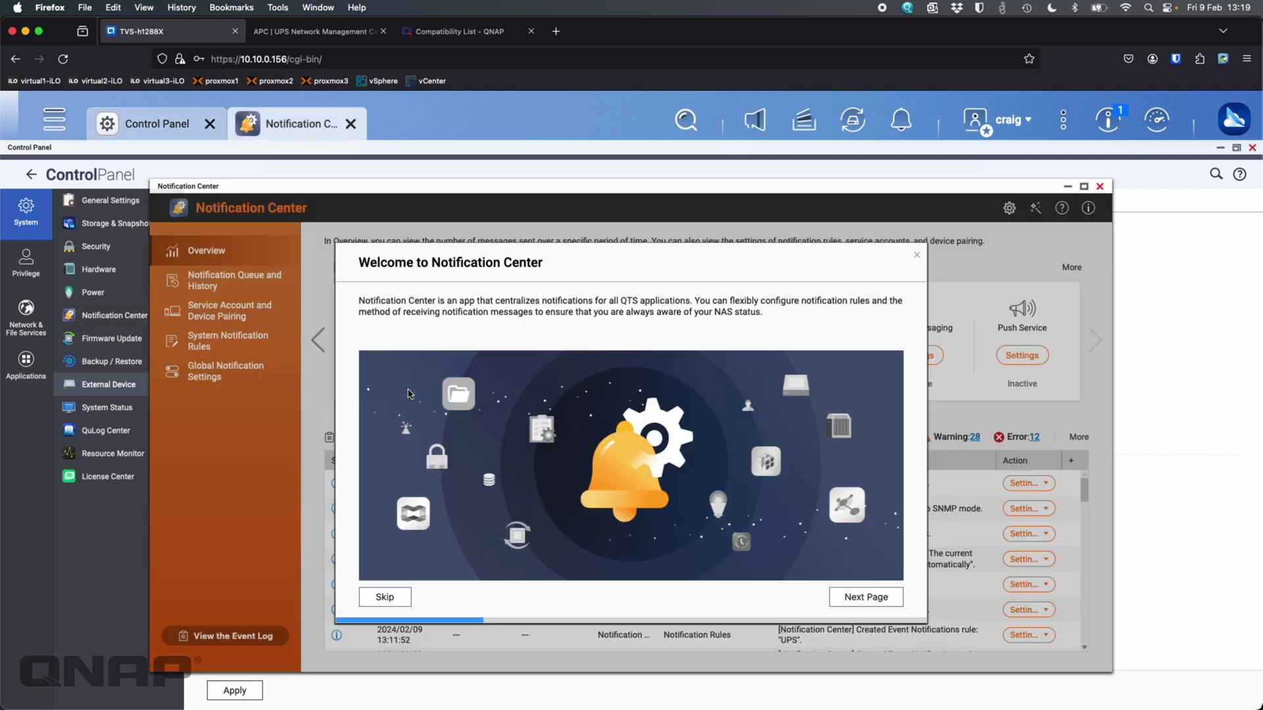
# Dismiss the Notification Center welcome dialog and view the System Notification Rules with the UPS e-mail rule.
pyautogui.click(917, 255)
pyautogui.click(731, 466)
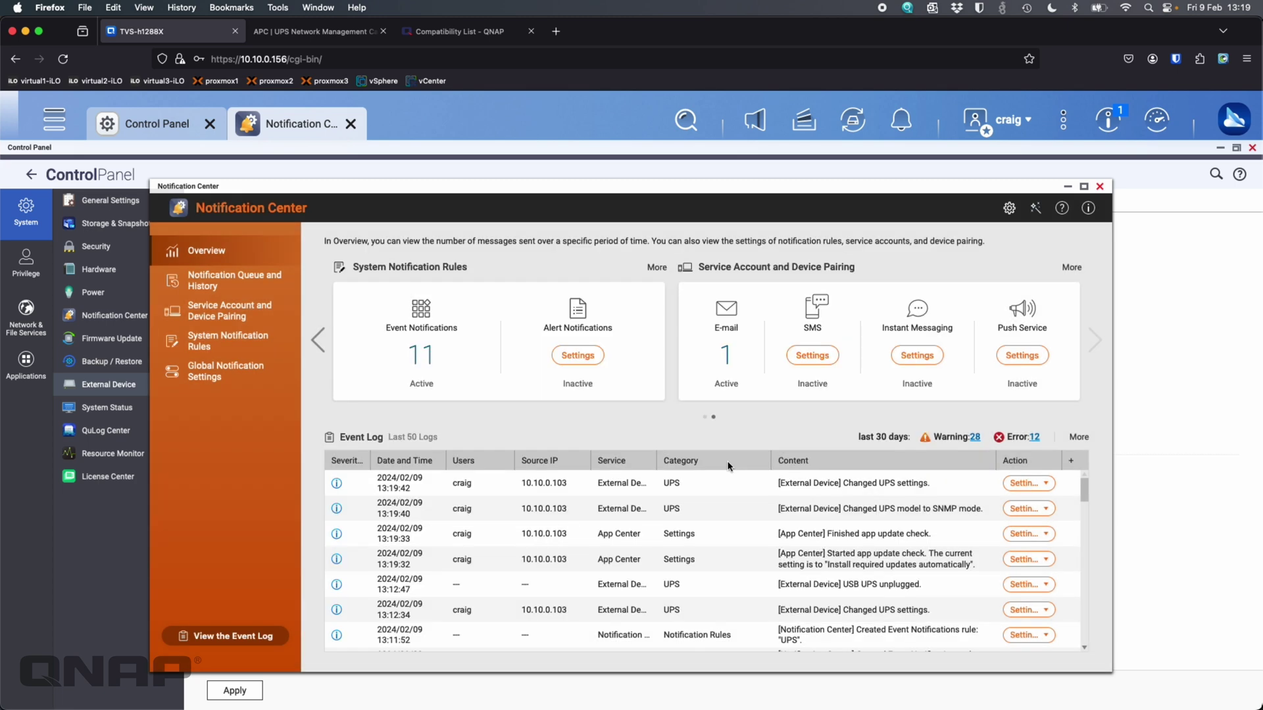
pyautogui.scroll(-15, 648, 508)
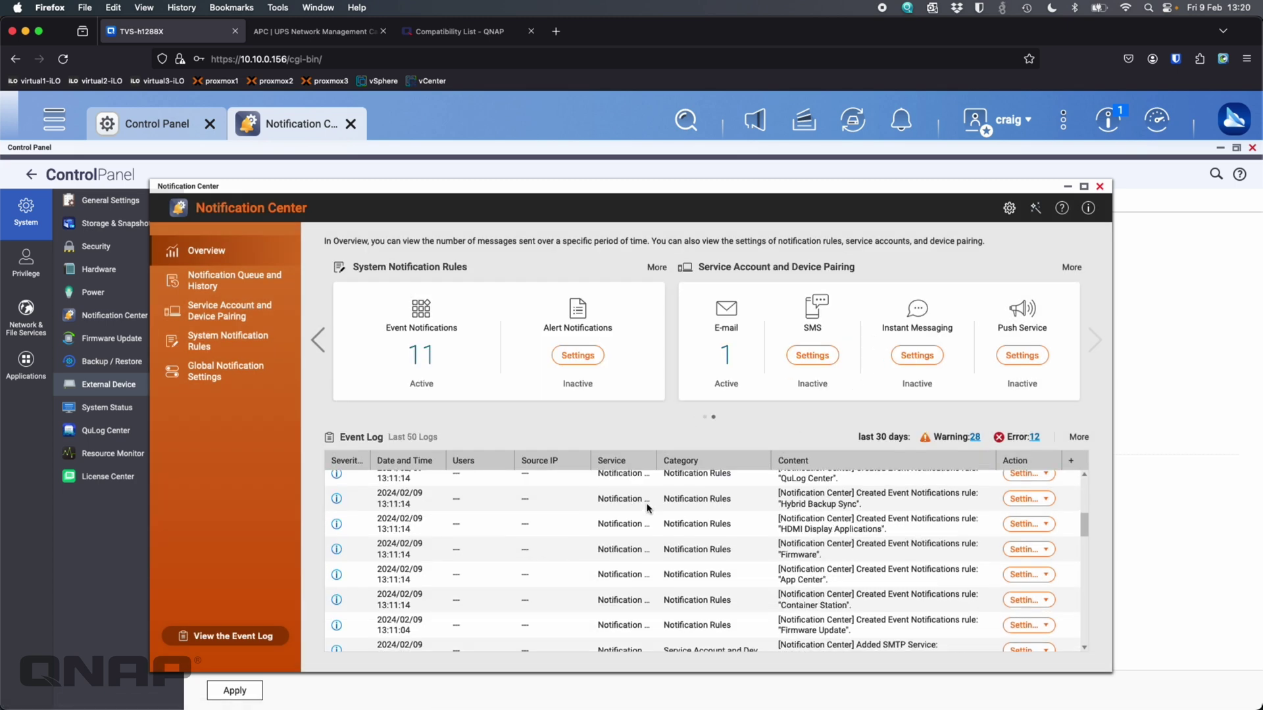
pyautogui.scroll(5, 648, 508)
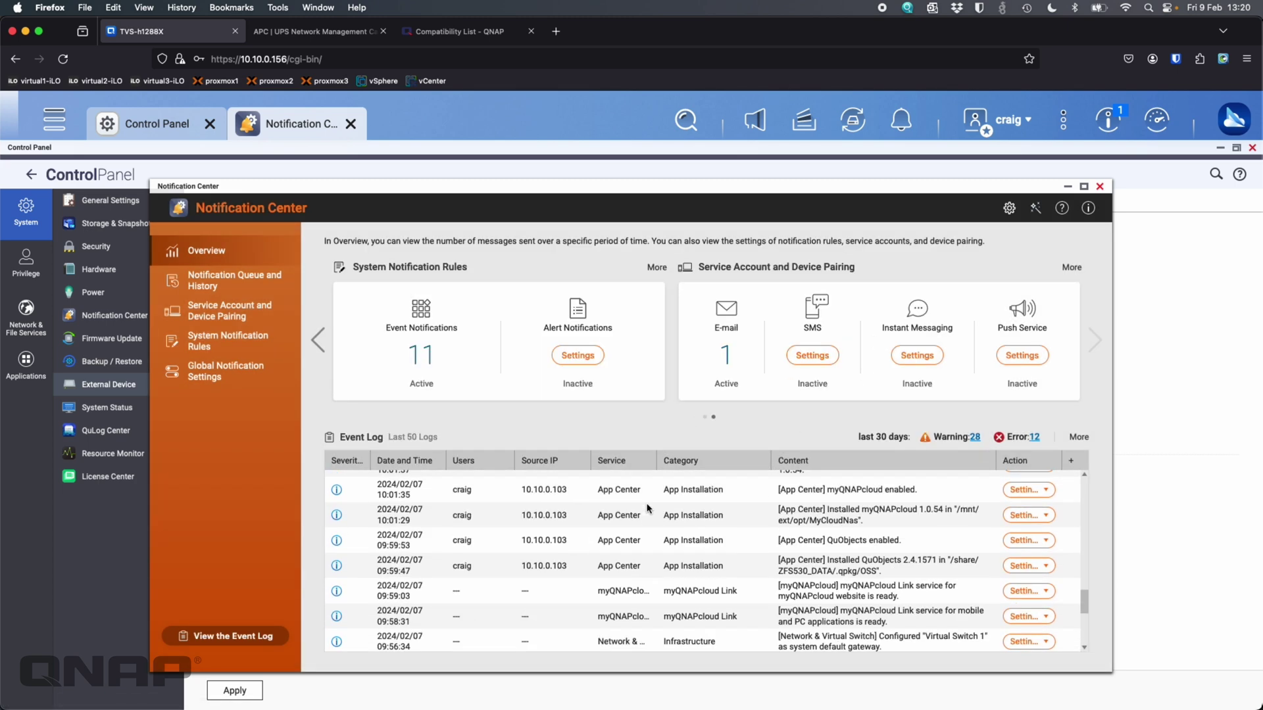
pyautogui.click(229, 346)
pyautogui.scroll(-5, 510, 634)
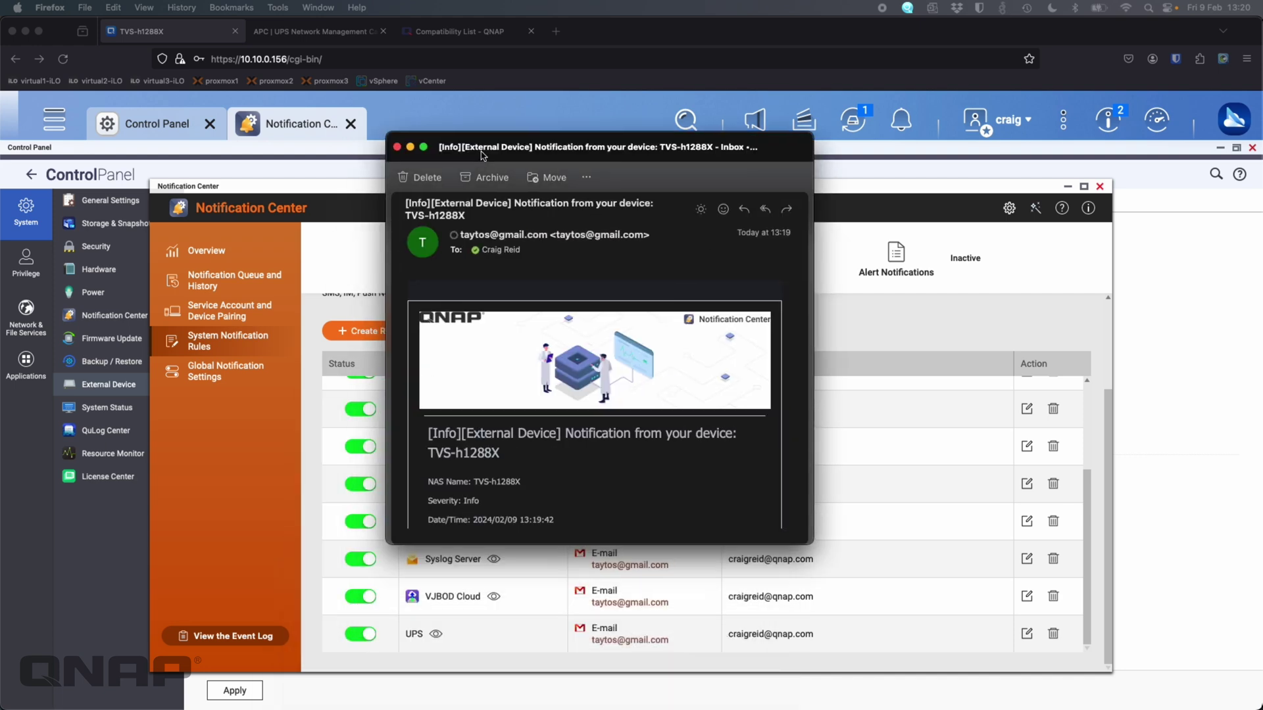
# Read and delete the Changed UPS settings e-mail, then close Notification Center.
pyautogui.scroll(-3, 588, 429)
pyautogui.scroll(3, 589, 429)
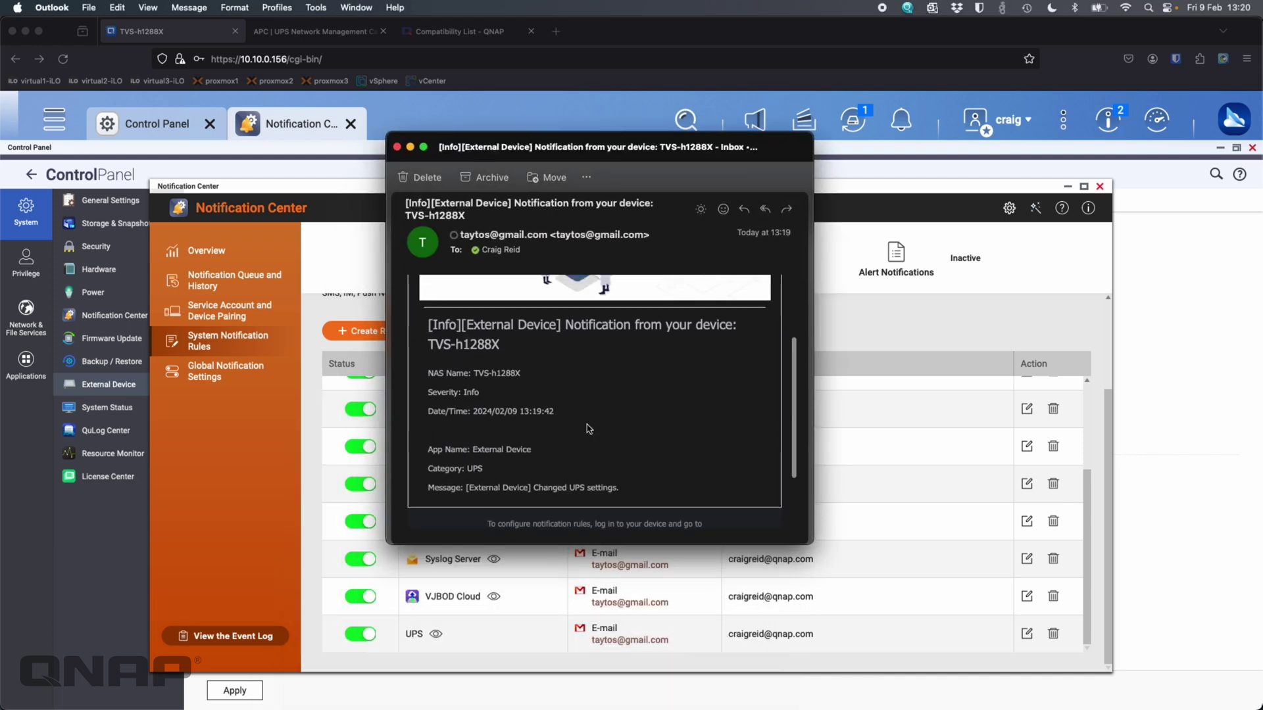
pyautogui.scroll(-5, 588, 429)
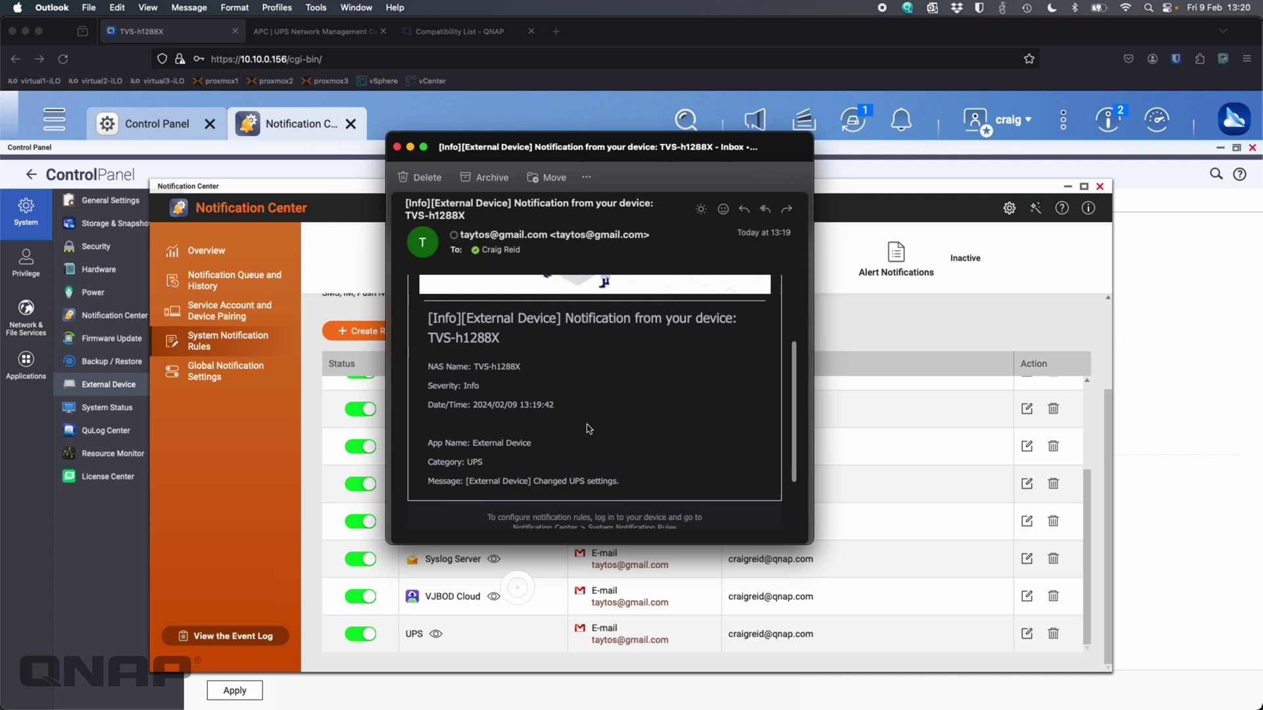
pyautogui.scroll(2, 589, 429)
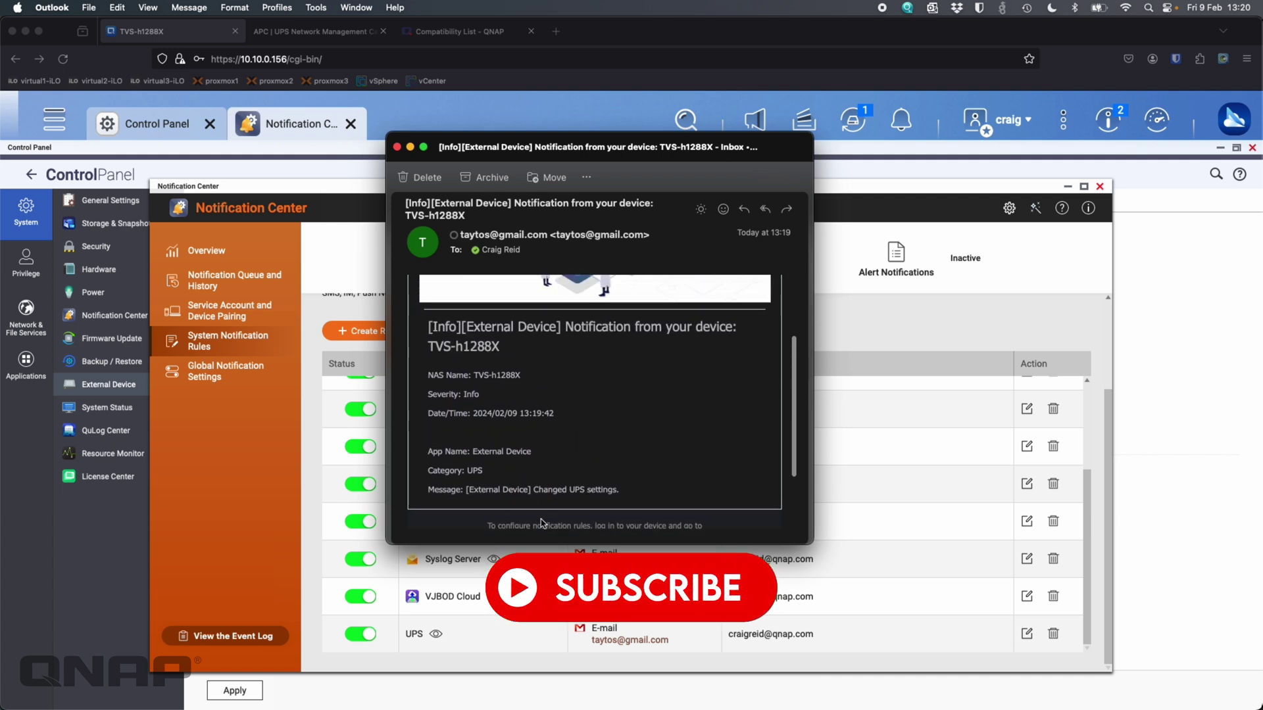
pyautogui.click(397, 170)
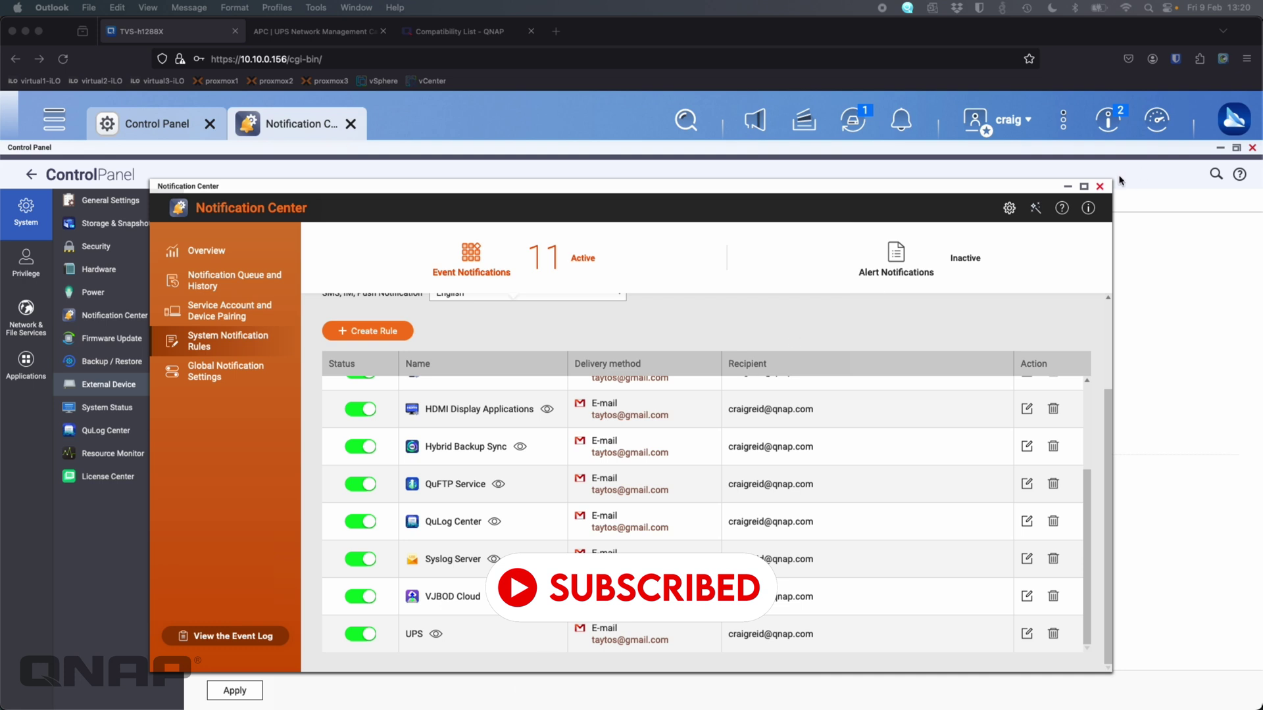
pyautogui.click(1104, 192)
pyautogui.click(1099, 186)
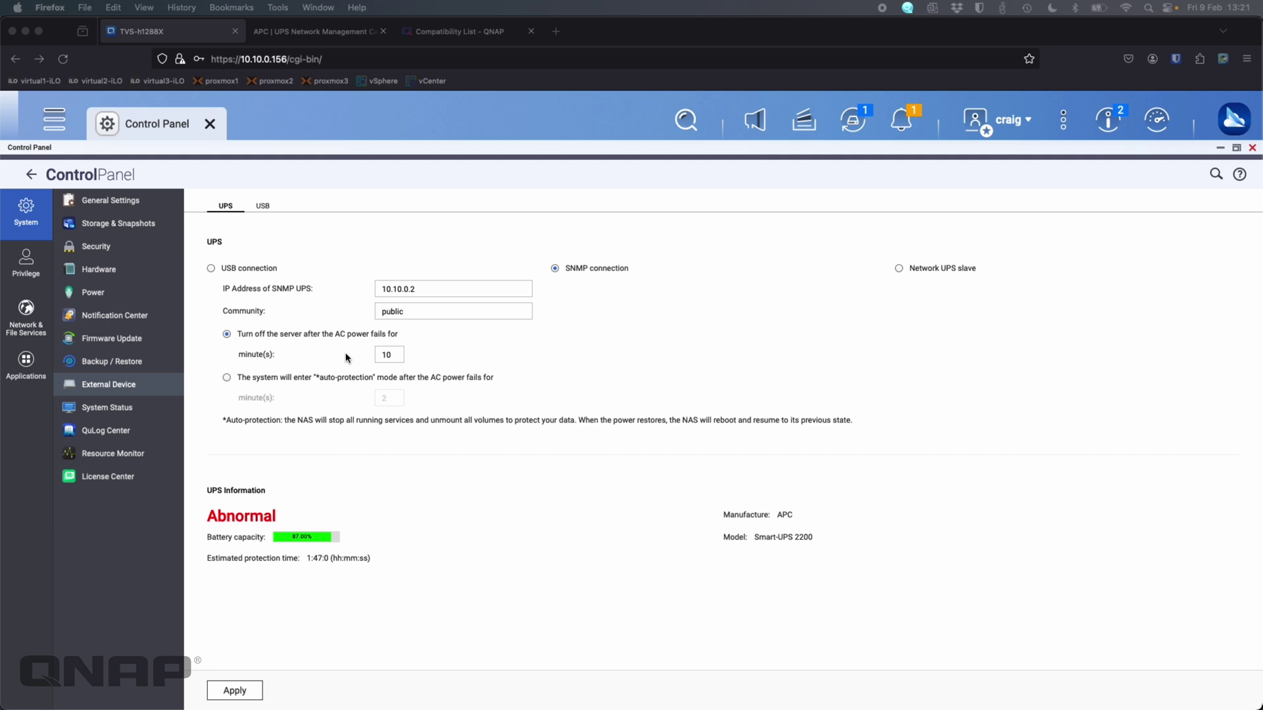
# Check the APC UPS overview reporting a power failure on battery, then return to the NAS.
pyautogui.click(316, 32)
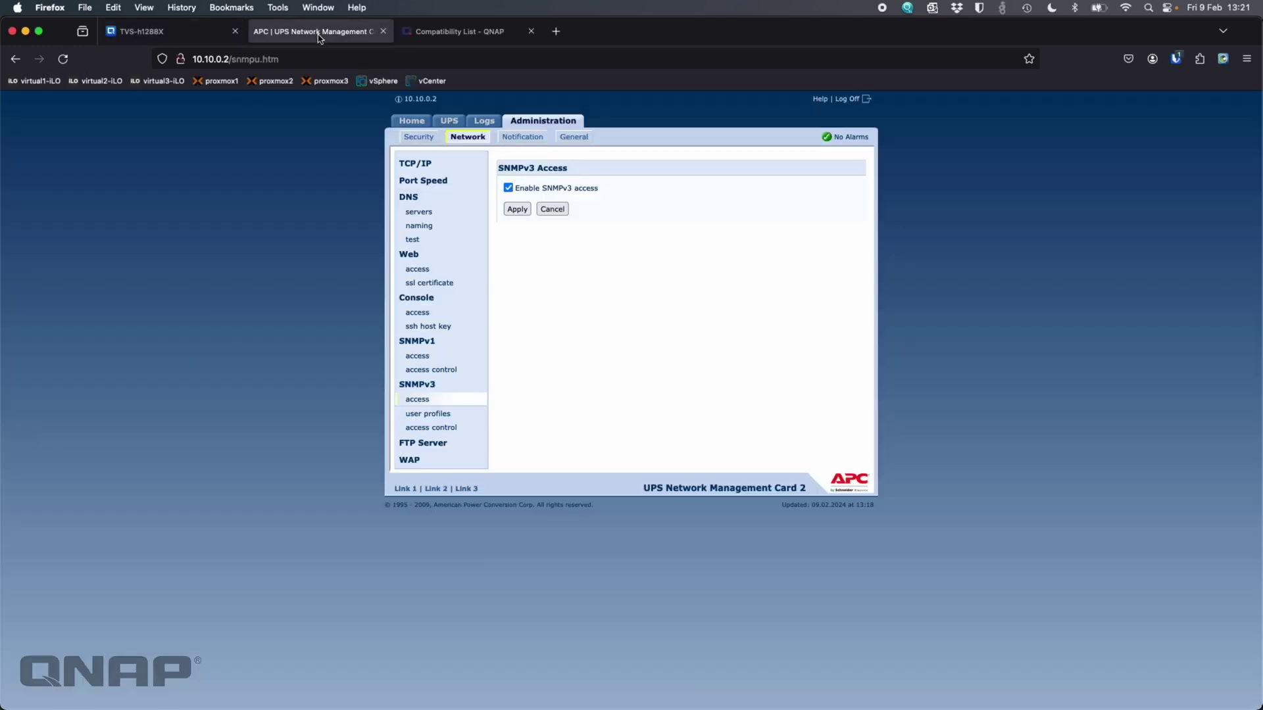
pyautogui.click(450, 121)
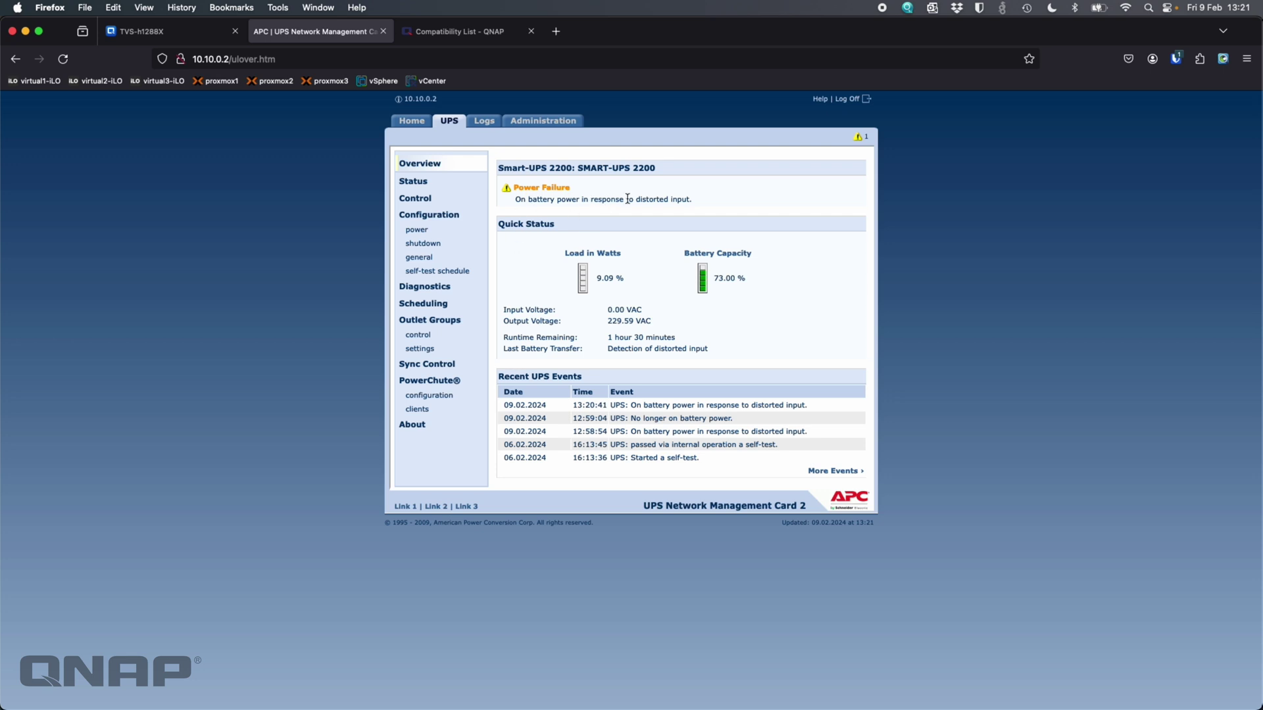
pyautogui.click(466, 36)
pyautogui.click(150, 37)
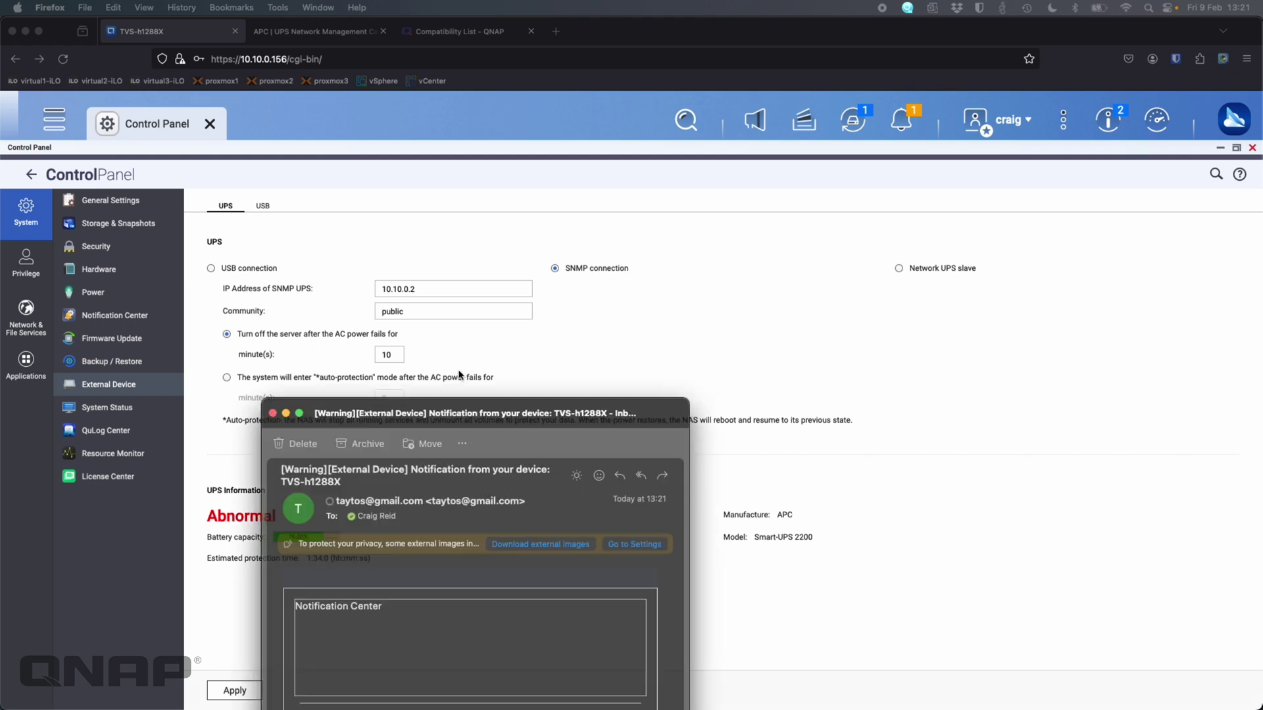
# Read the power-loss warning about shutdown in 10 minutes, close it, and open the newer notification.
pyautogui.scroll(-2, 521, 398)
pyautogui.scroll(-3, 521, 398)
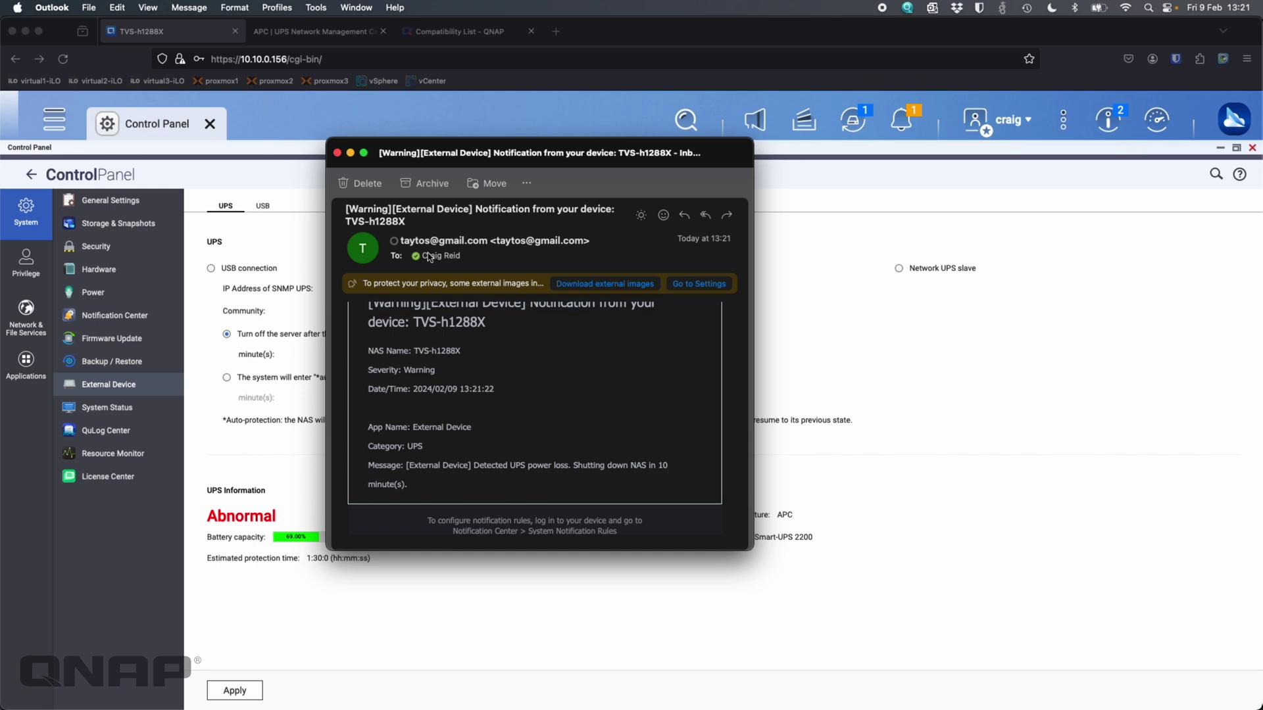
pyautogui.click(337, 153)
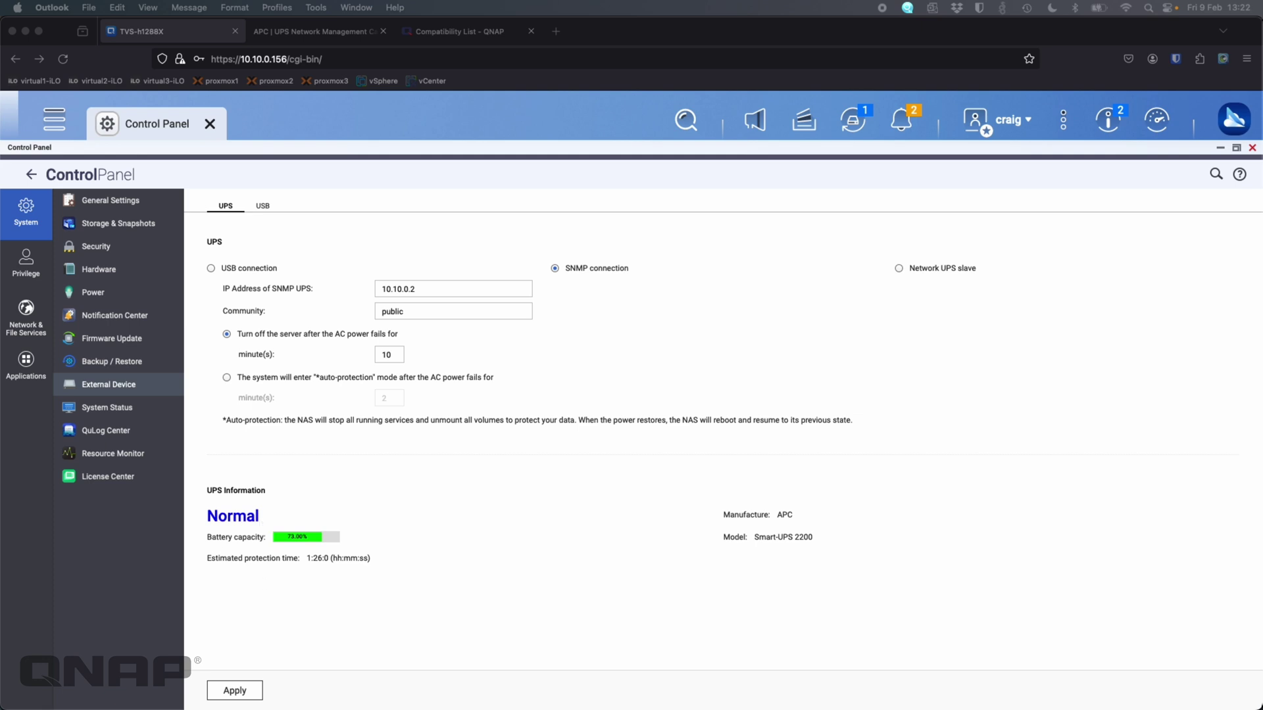
pyautogui.click(398, 694)
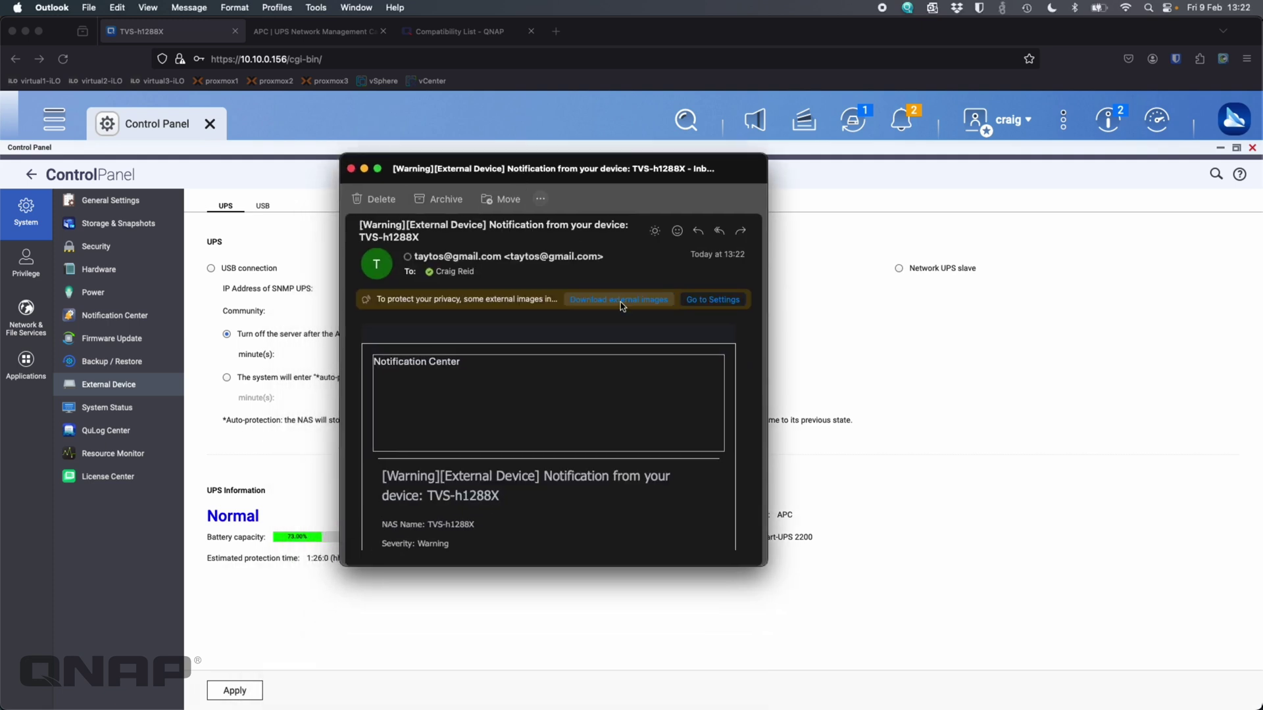
# Load images in the power-restored e-mail, read that shutdown was cancelled, and close it.
pyautogui.click(637, 300)
pyautogui.scroll(-6, 421, 414)
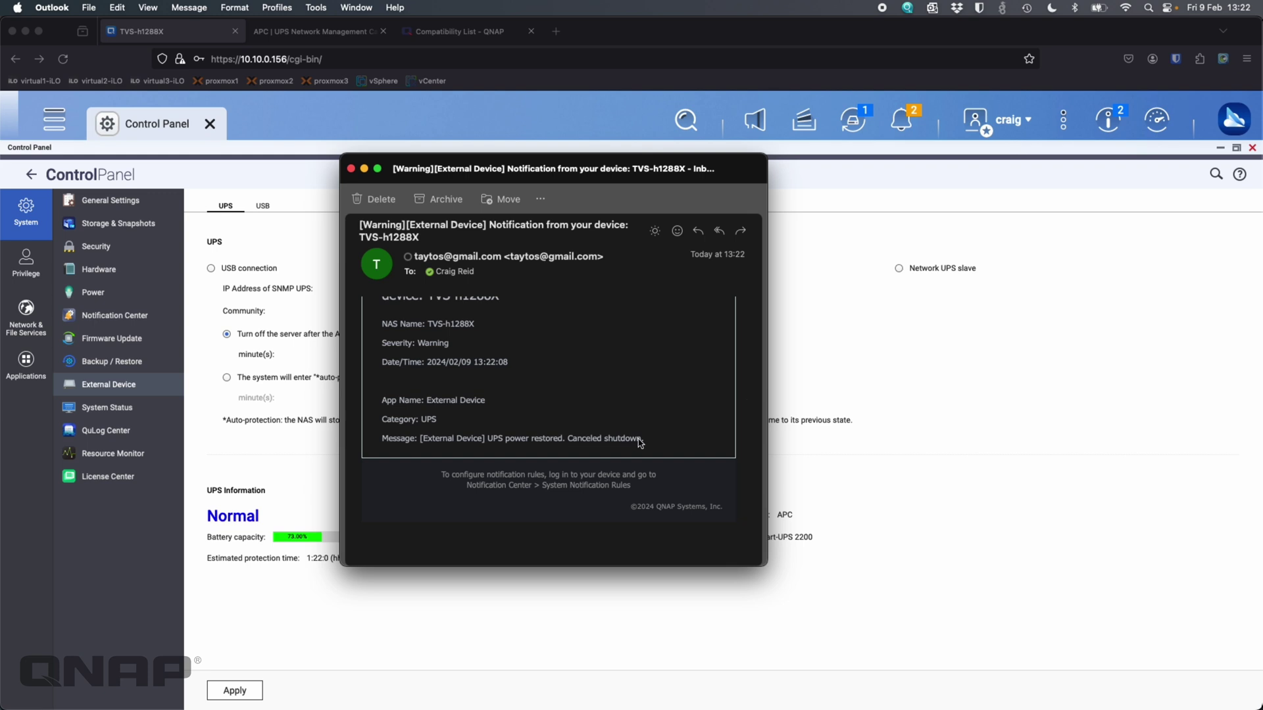
pyautogui.click(351, 168)
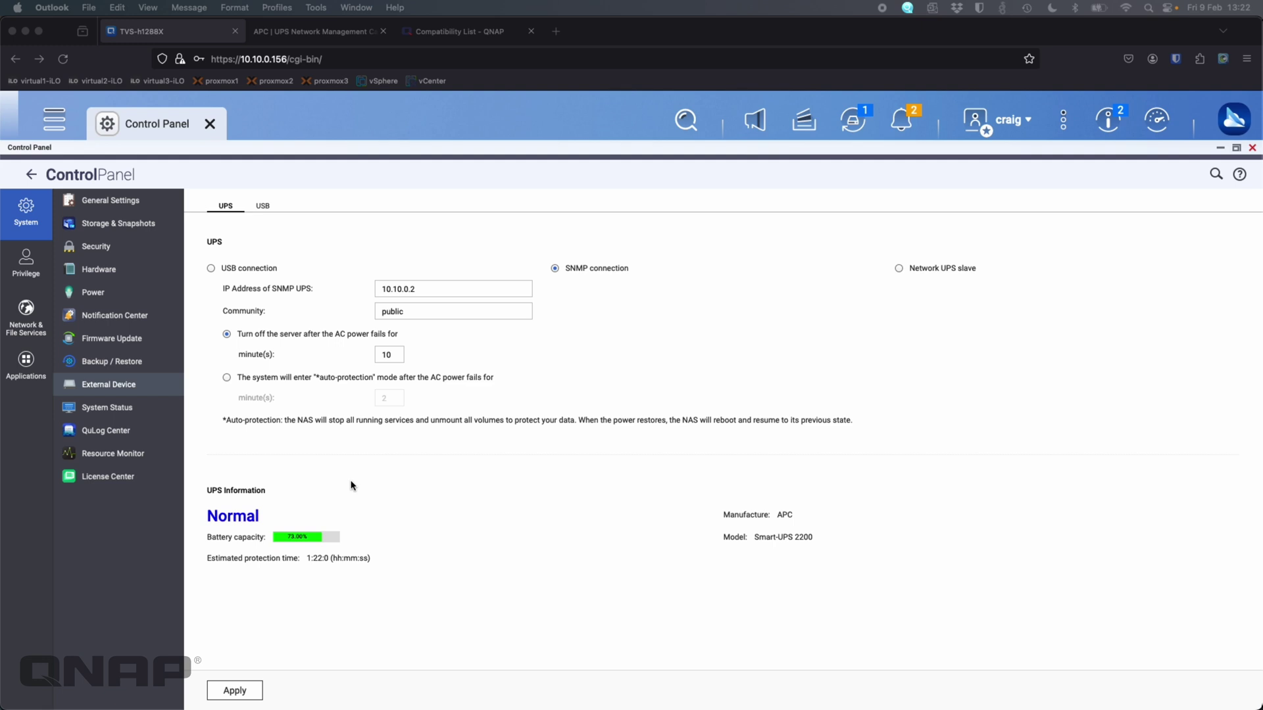
# With Category kept as UPS, filter the TVS-h1288X recommended list to American Power Conversion (APC).
pyautogui.click(504, 37)
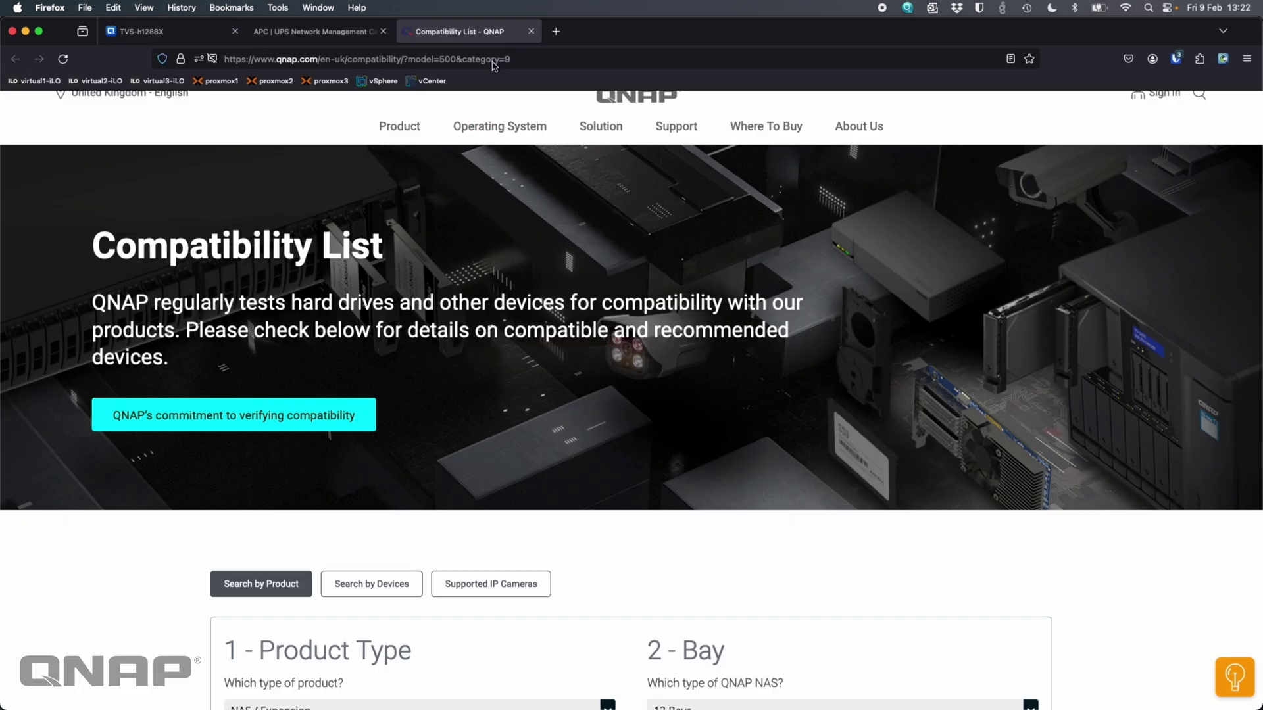
pyautogui.scroll(-6, 459, 227)
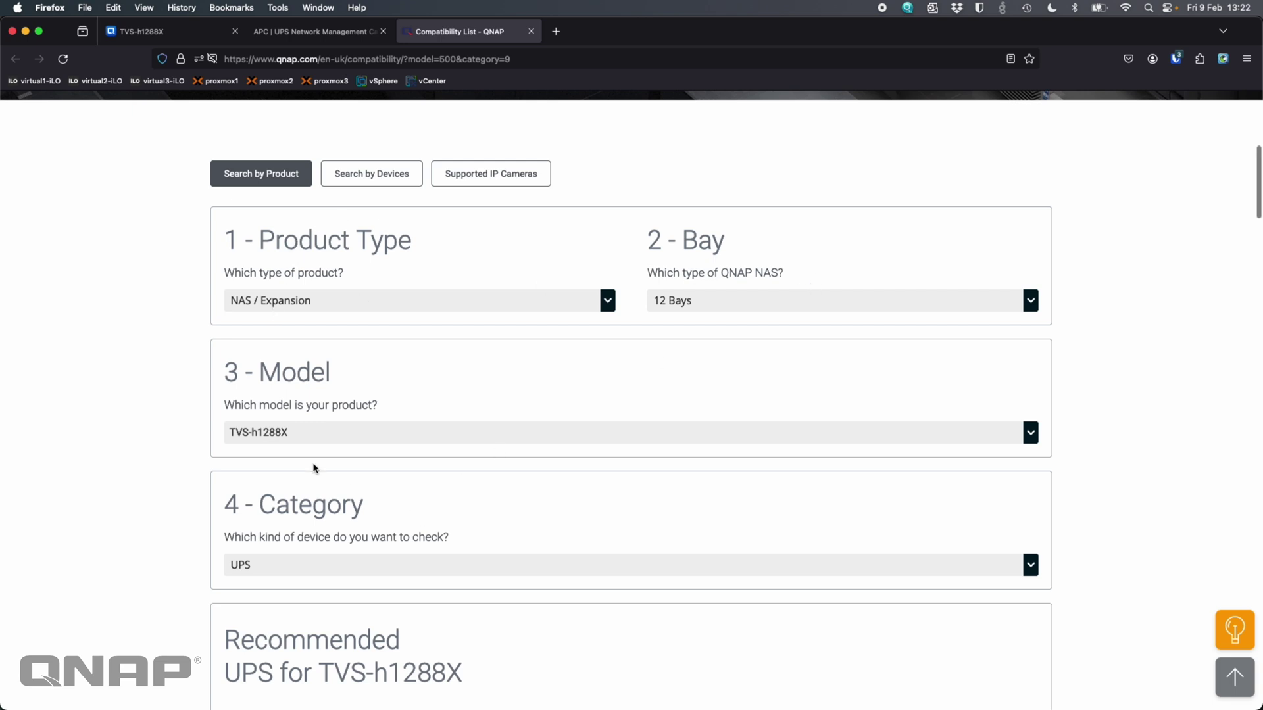
pyautogui.scroll(-2, 341, 547)
pyautogui.click(345, 436)
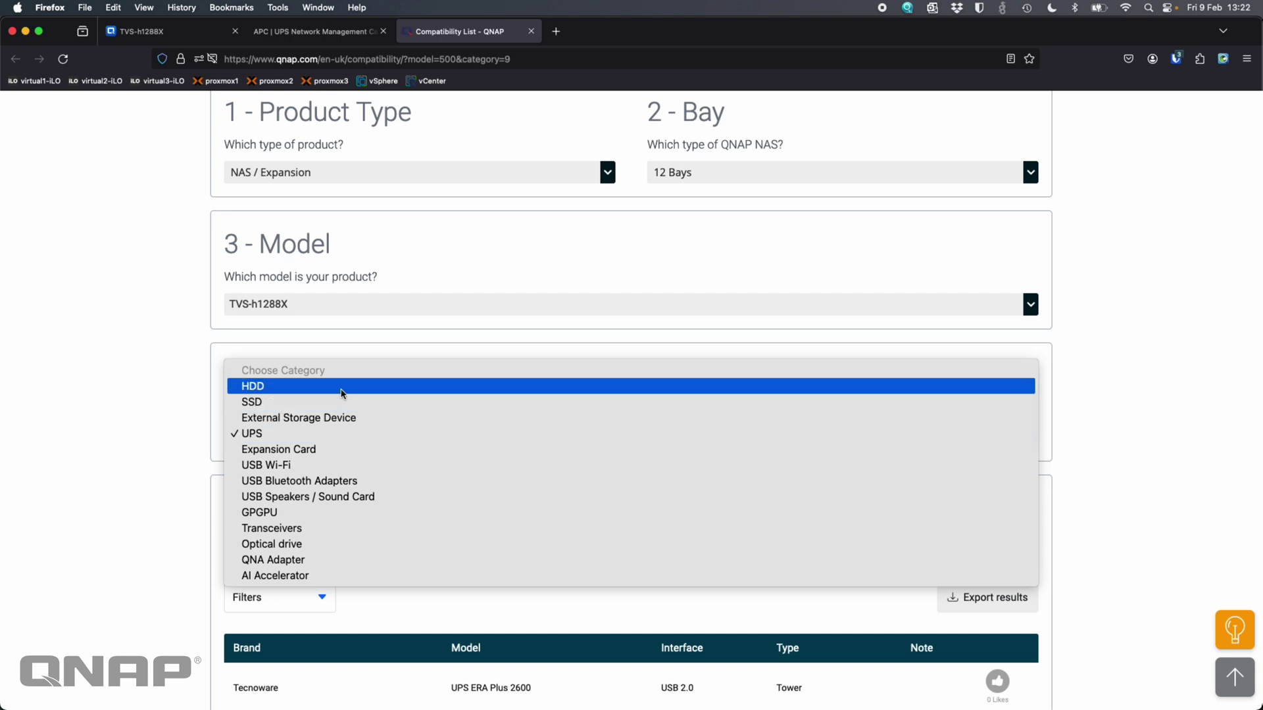
pyautogui.click(168, 465)
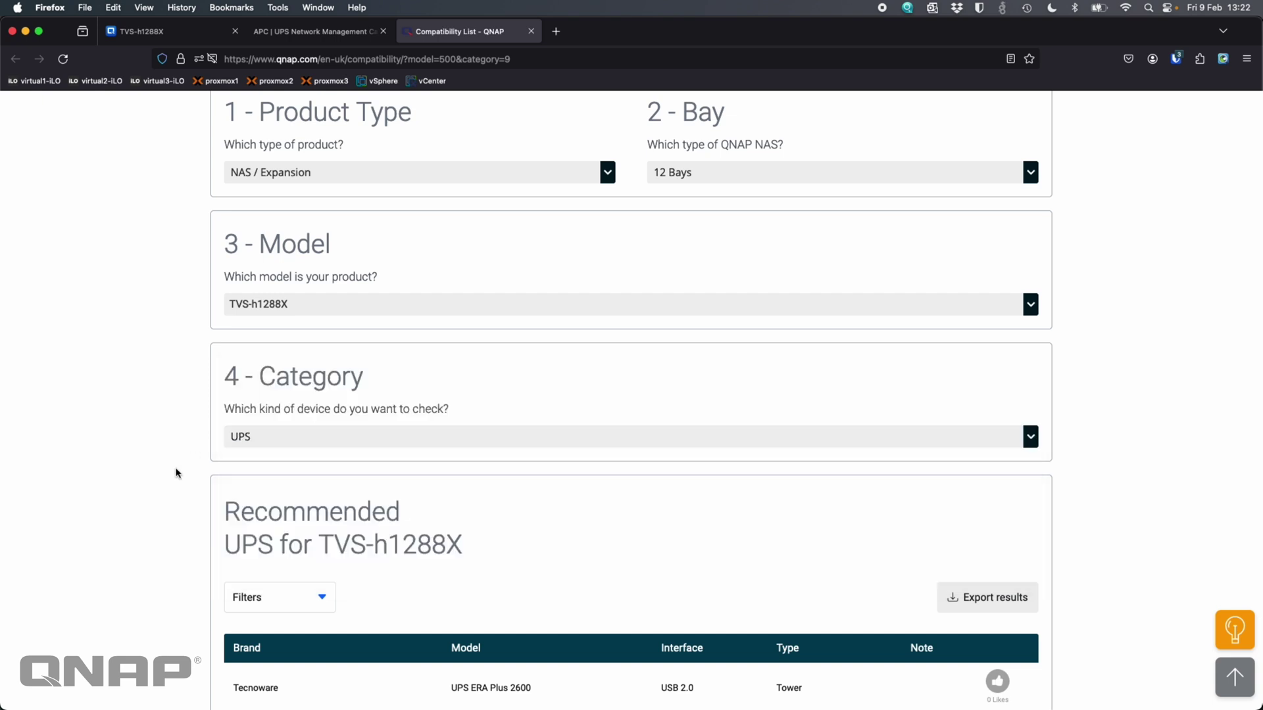
pyautogui.scroll(-5, 191, 500)
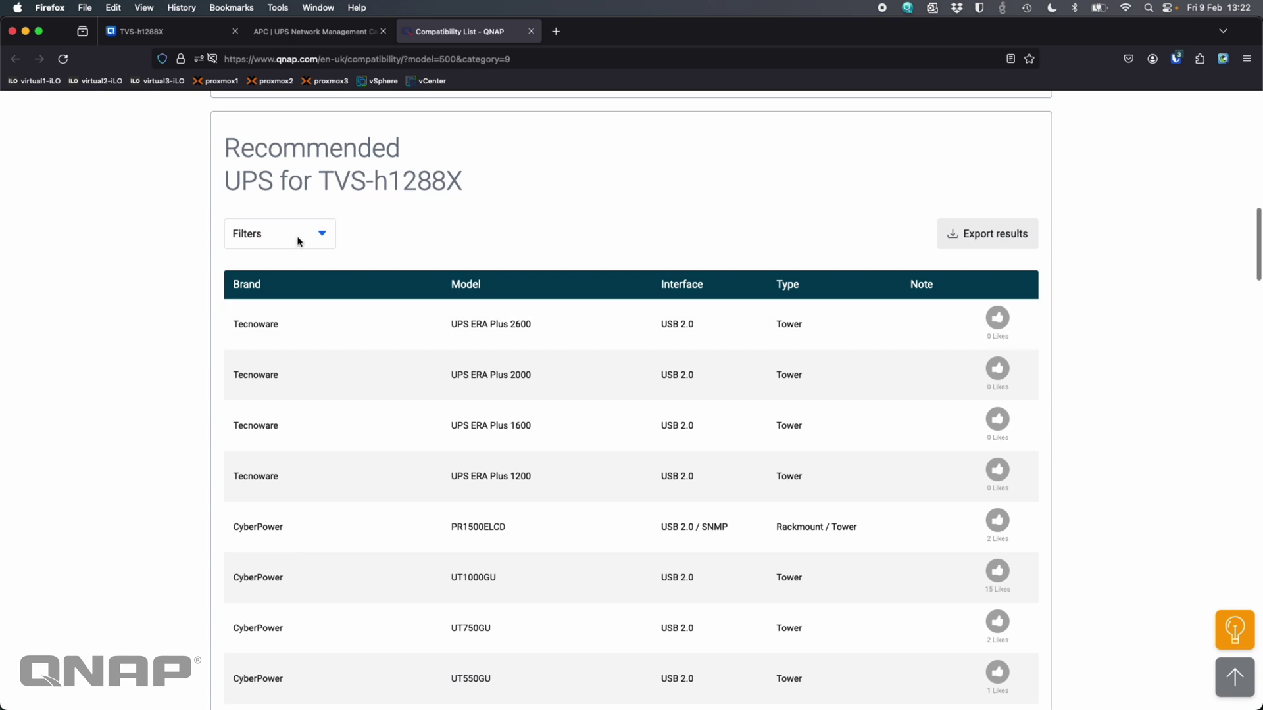
pyautogui.click(297, 241)
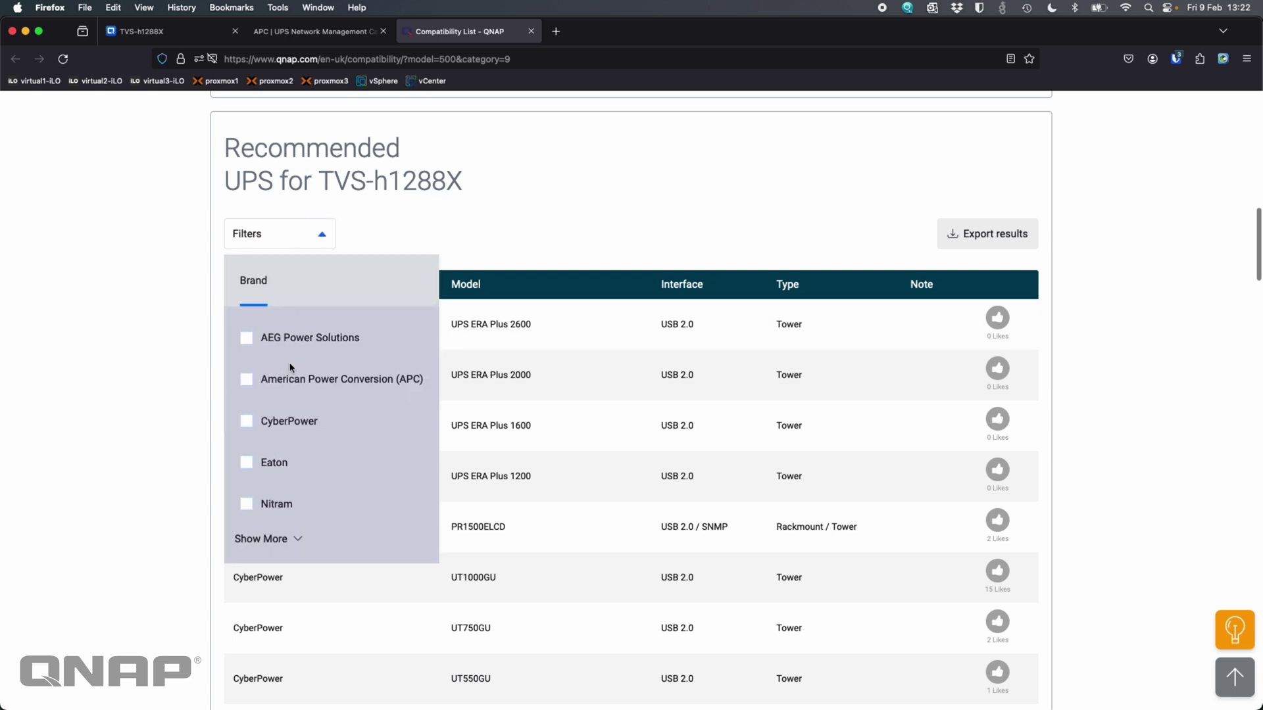
pyautogui.click(248, 385)
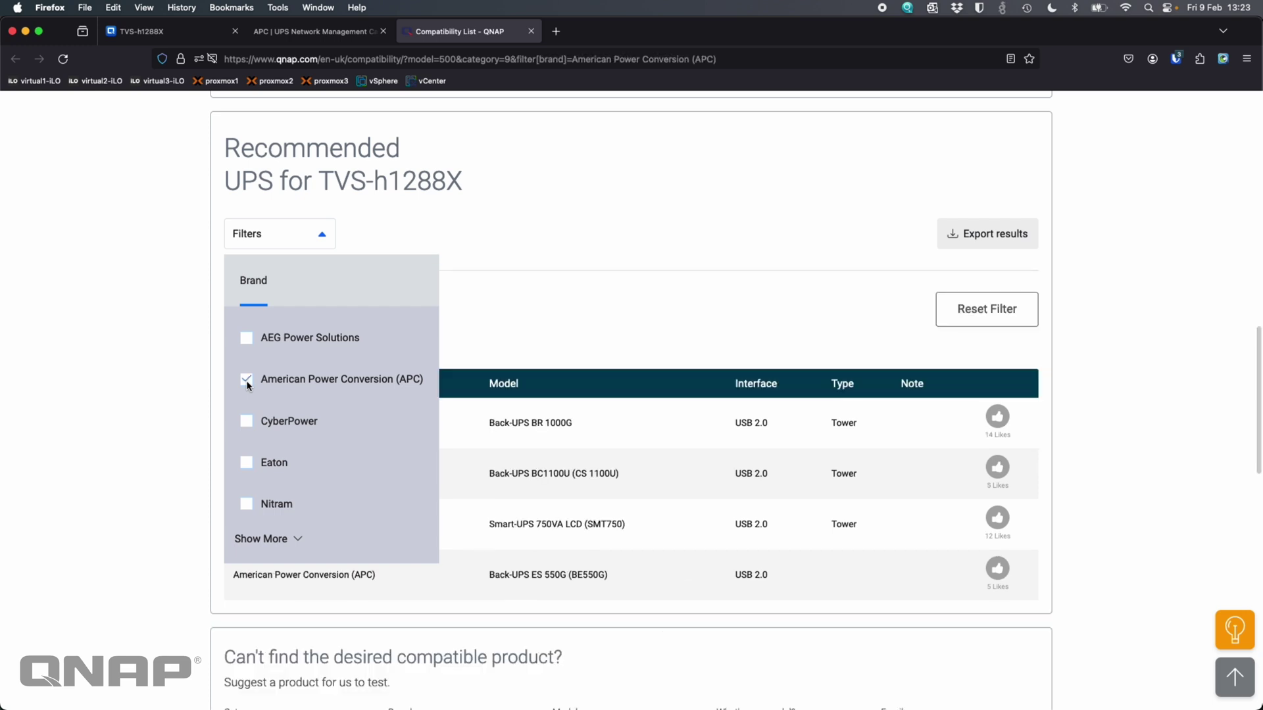
# Close the brand filter and reset the APC filter so TVS-h1288X lists all UPS brands.
pyautogui.click(136, 418)
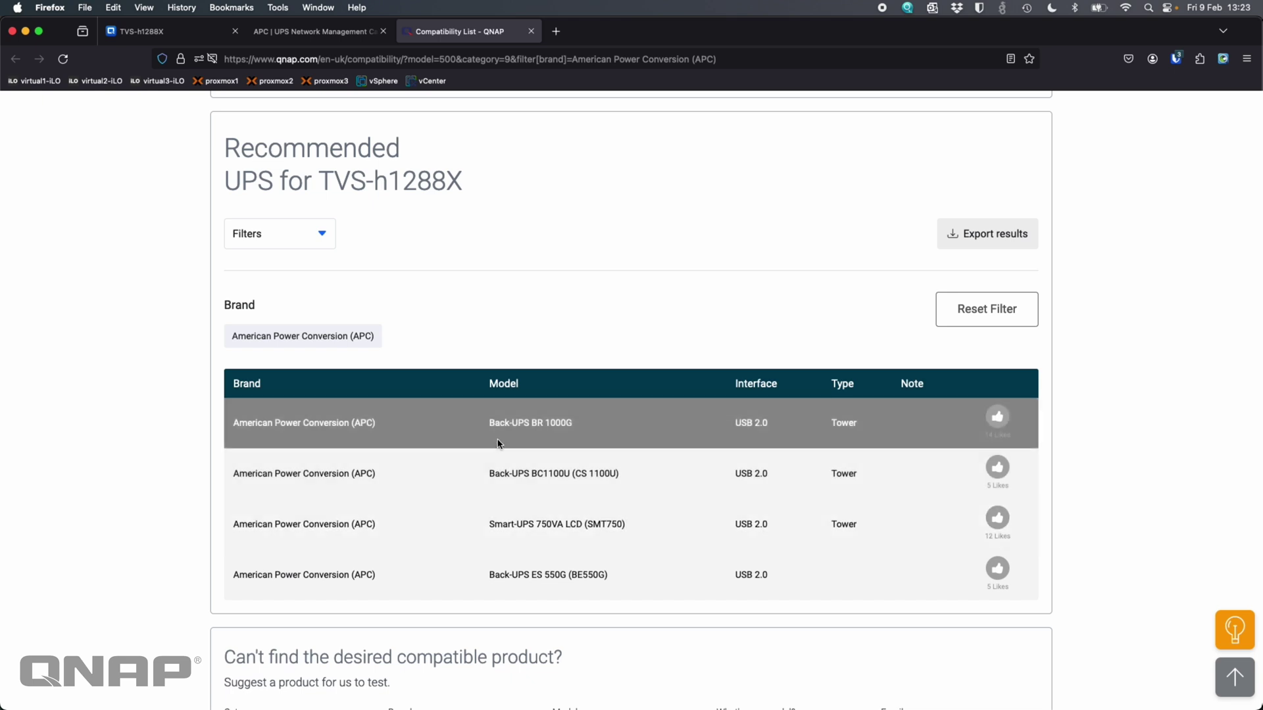
pyautogui.click(987, 309)
# Expand the full brand list in Filters and scroll through all recommended UPS models.
pyautogui.click(332, 243)
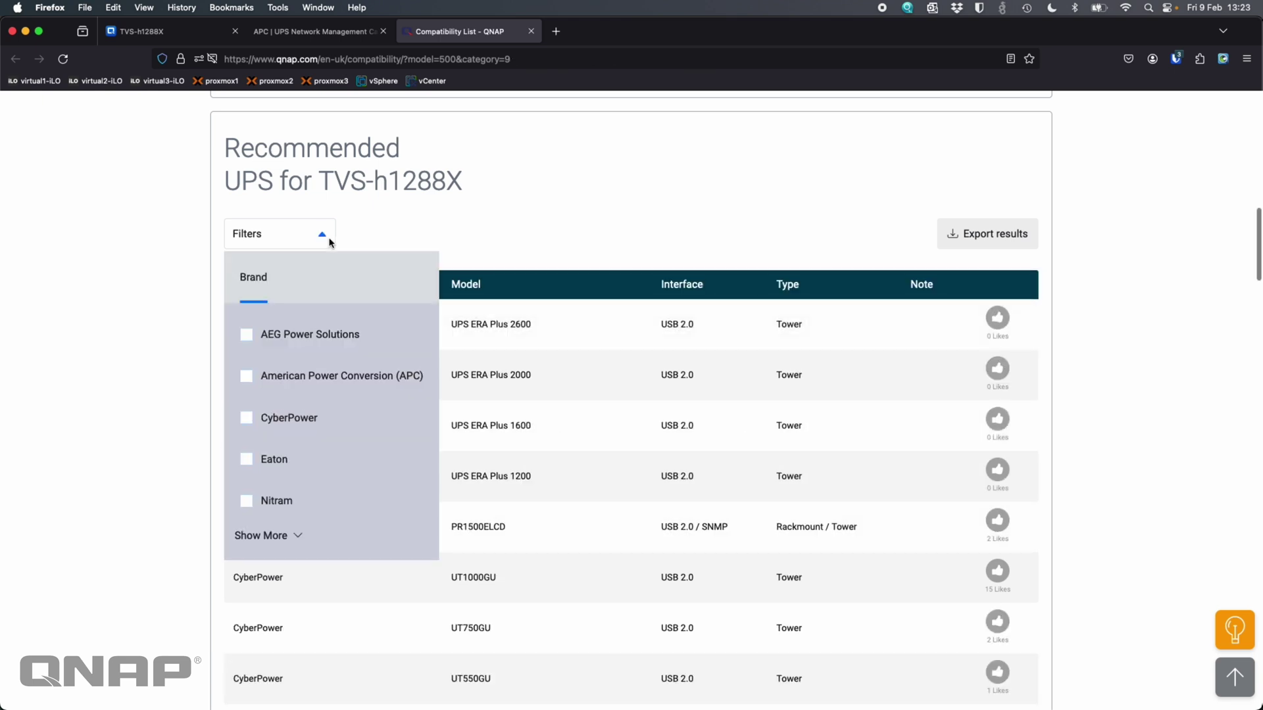
pyautogui.click(271, 535)
pyautogui.scroll(-2, 272, 546)
pyautogui.scroll(-1, 270, 545)
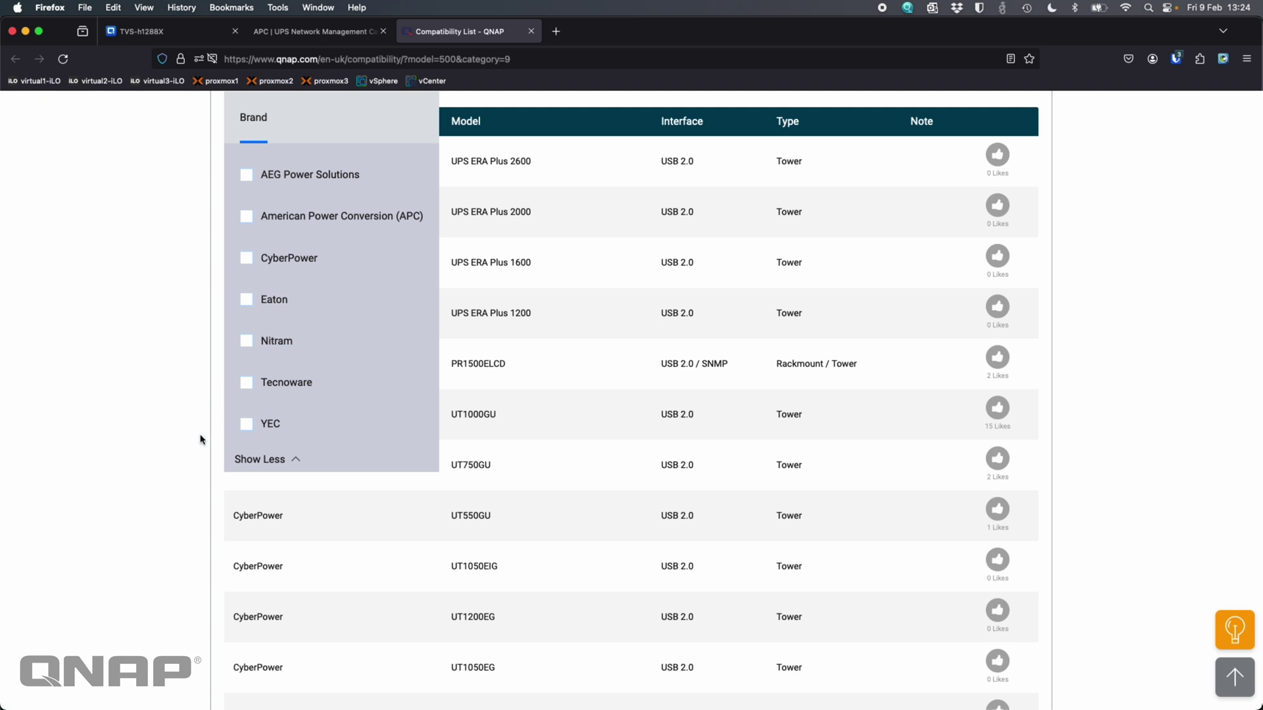
pyautogui.click(160, 428)
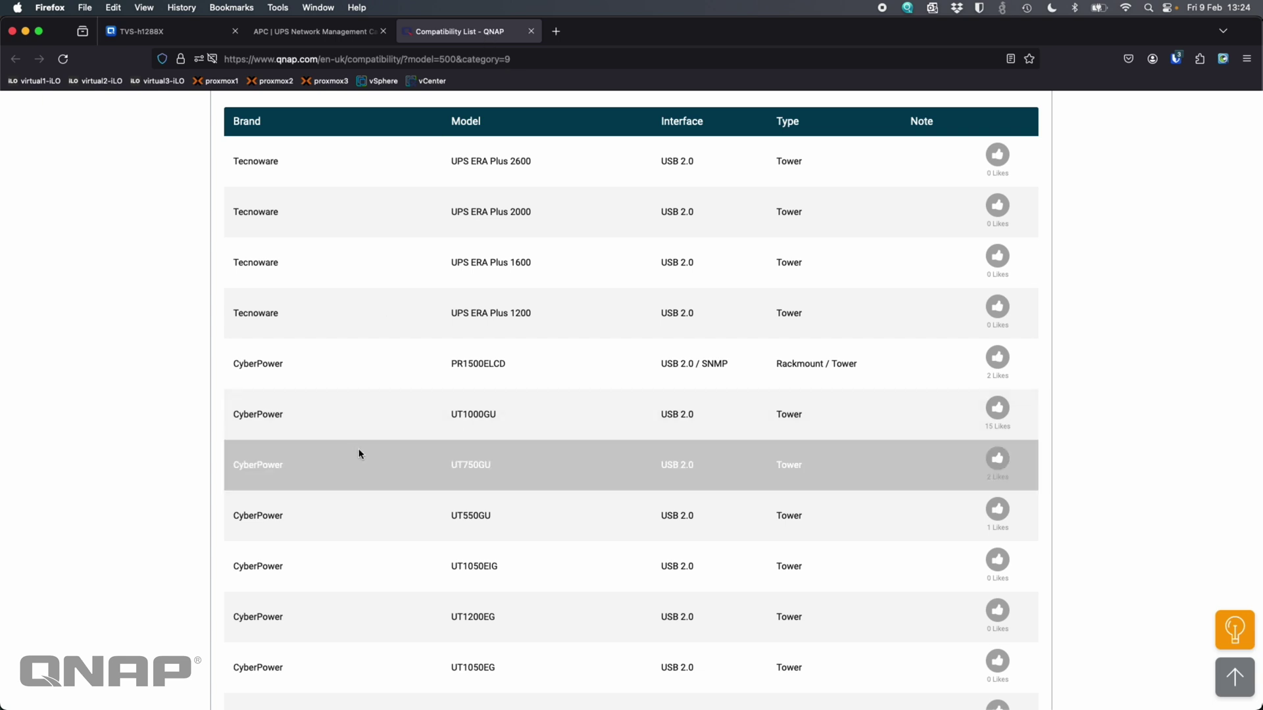
pyautogui.scroll(-1, 358, 428)
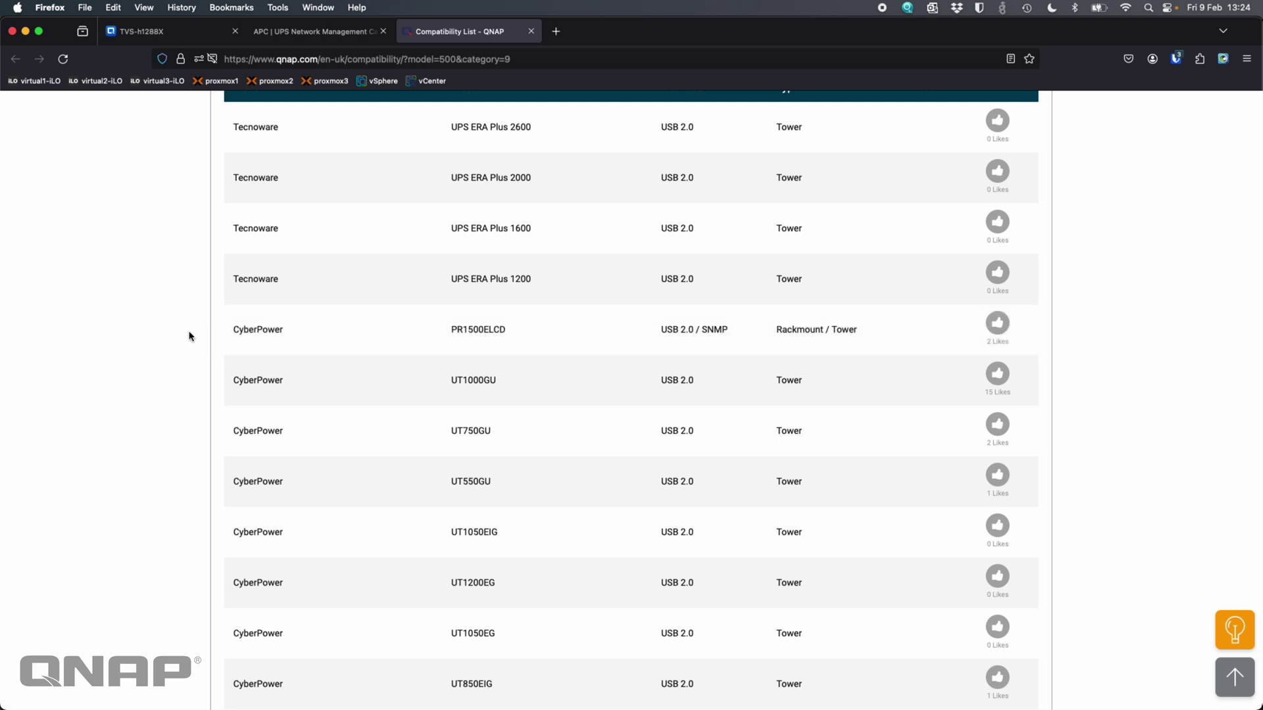
pyautogui.scroll(2, 189, 337)
pyautogui.scroll(-10, 189, 337)
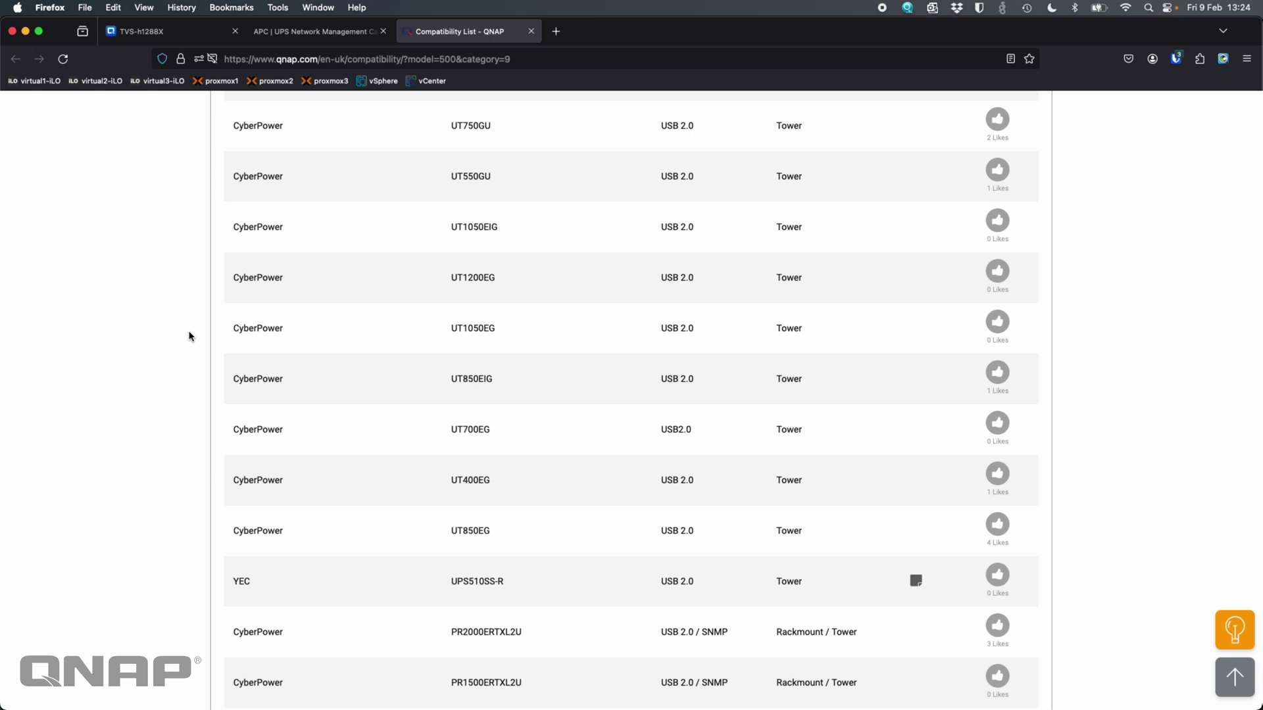
pyautogui.scroll(5, 190, 336)
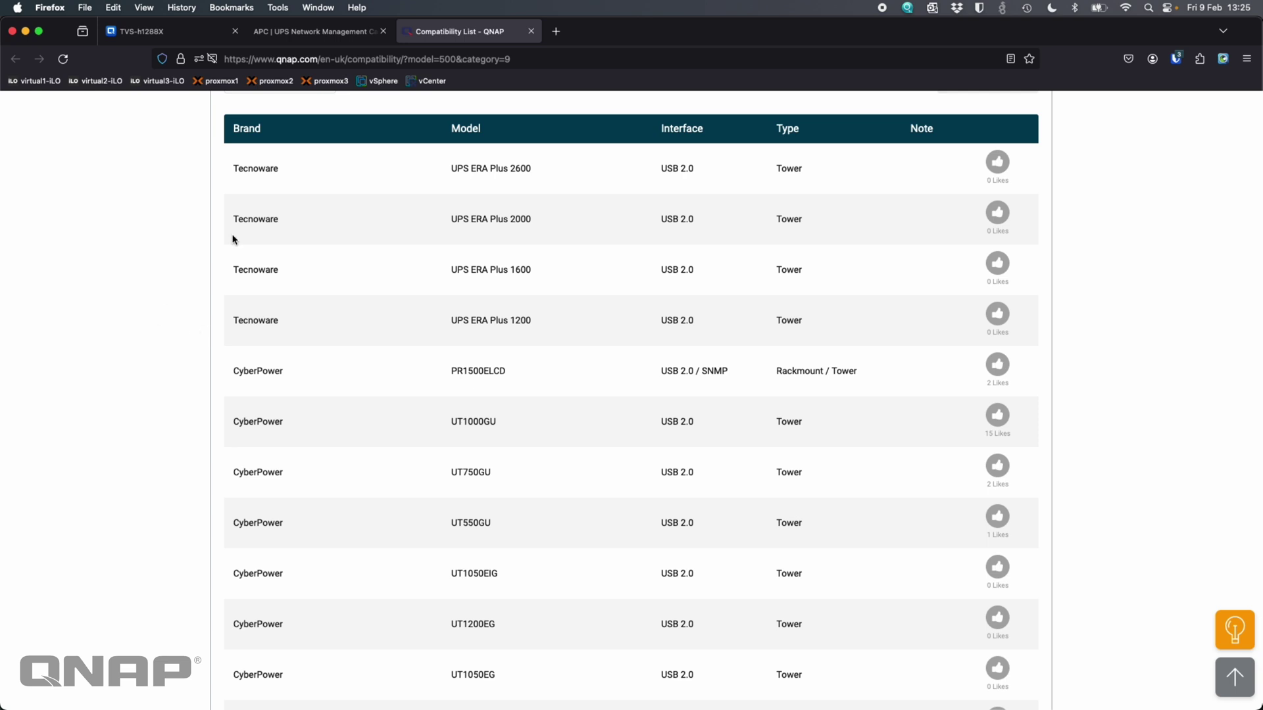
# Go back to the NAS Control Panel and list the connected external devices.
pyautogui.click(281, 34)
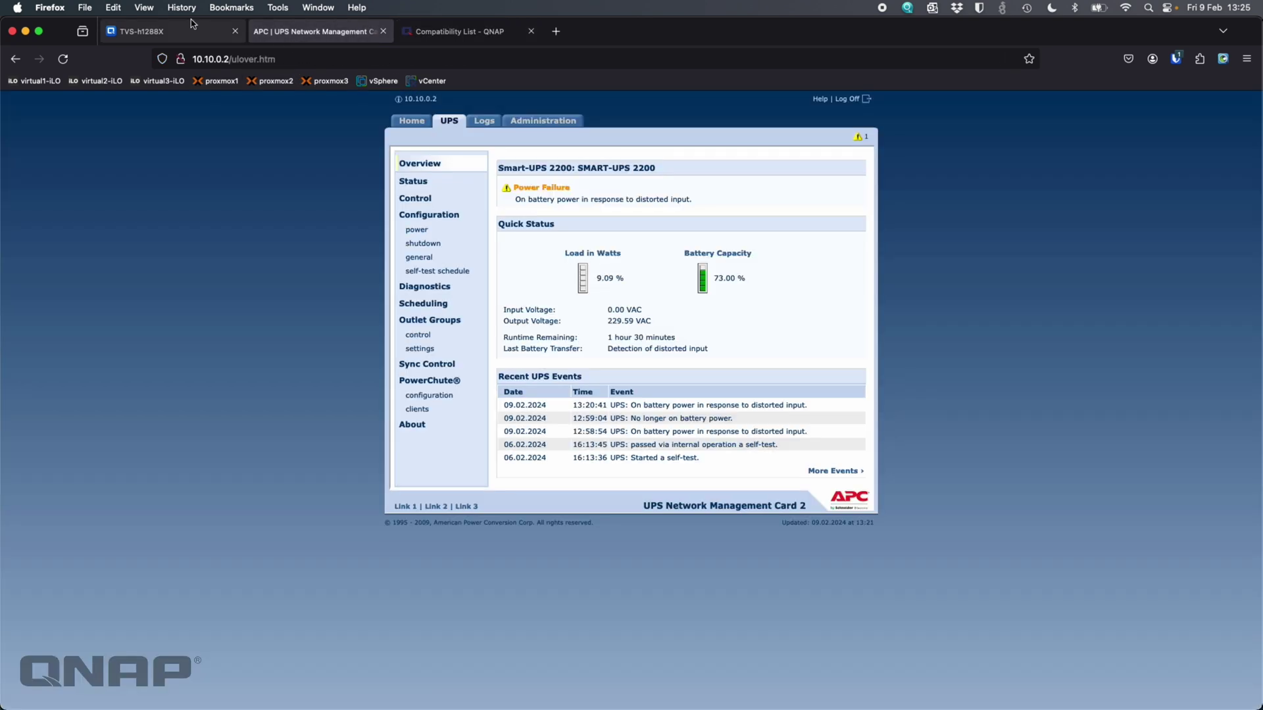
pyautogui.click(177, 31)
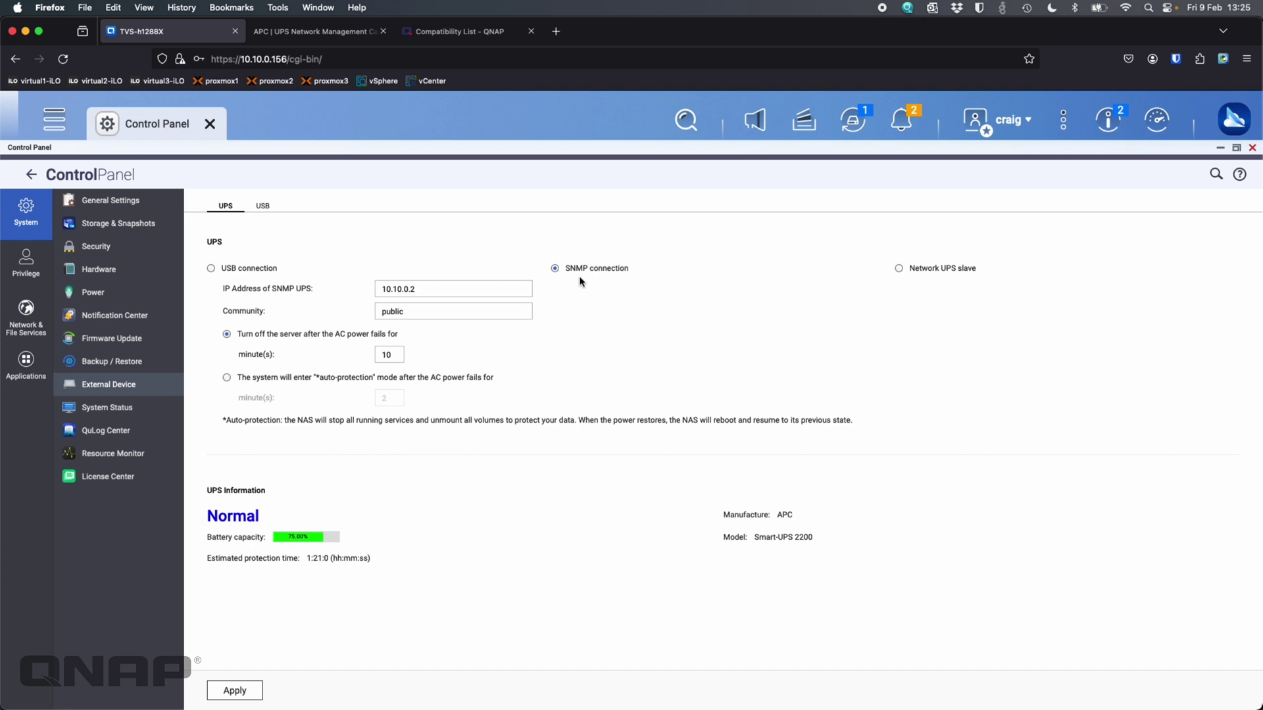
pyautogui.click(846, 121)
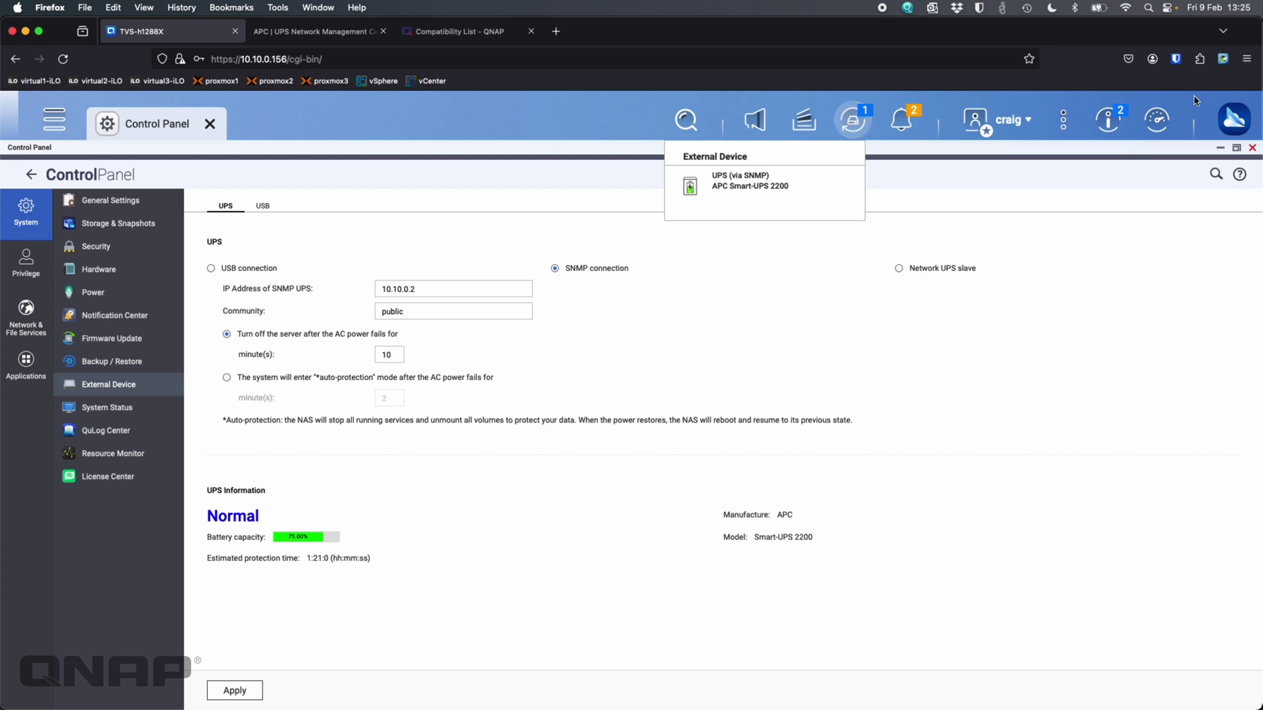
# Open the SNMP-connected APC Smart-UPS 2200 settings, showing Normal status and 1:26:0 protection time.
pyautogui.click(1253, 149)
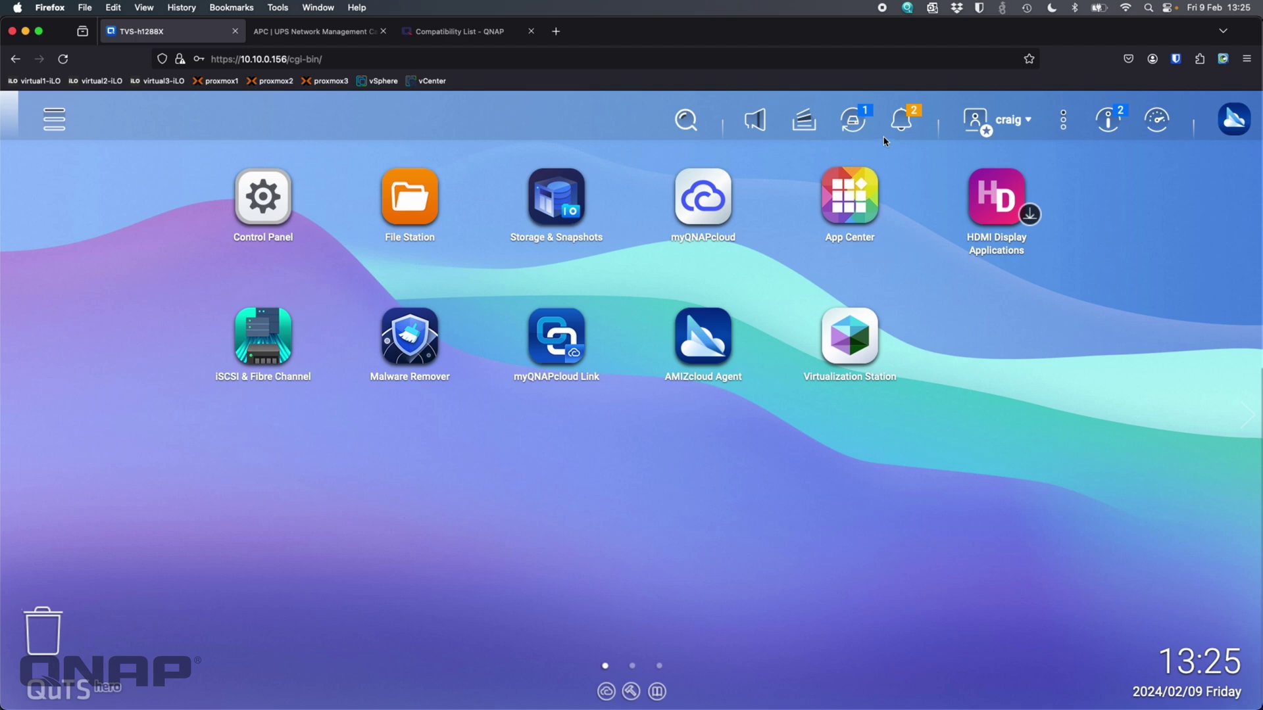
pyautogui.click(853, 121)
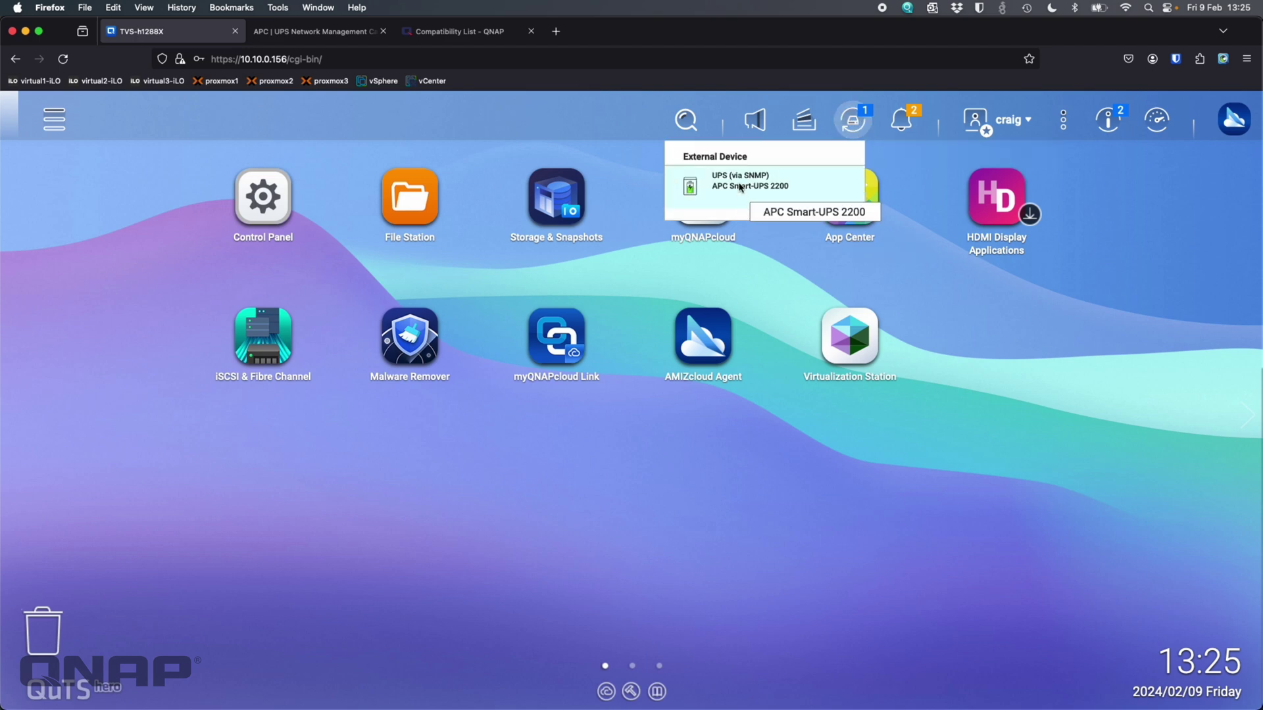
pyautogui.click(740, 188)
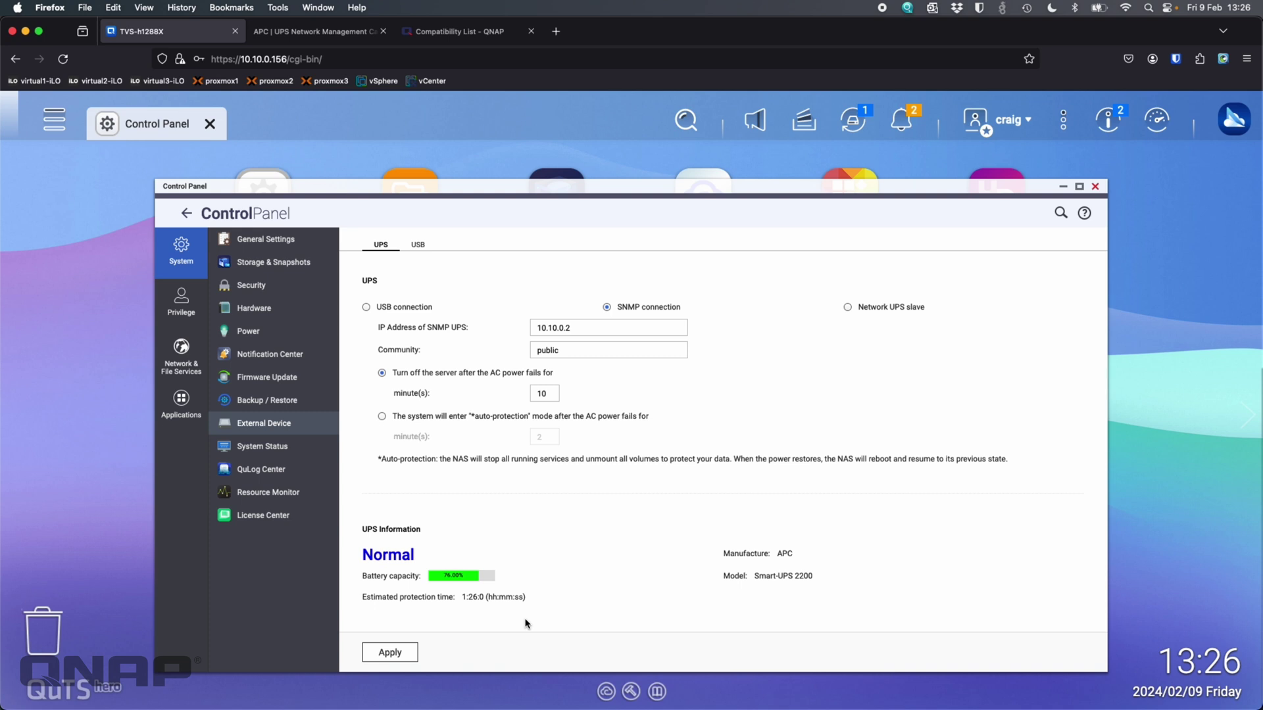
# Close the Control Panel window to return to the QuTS hero desktop.
pyautogui.click(1095, 186)
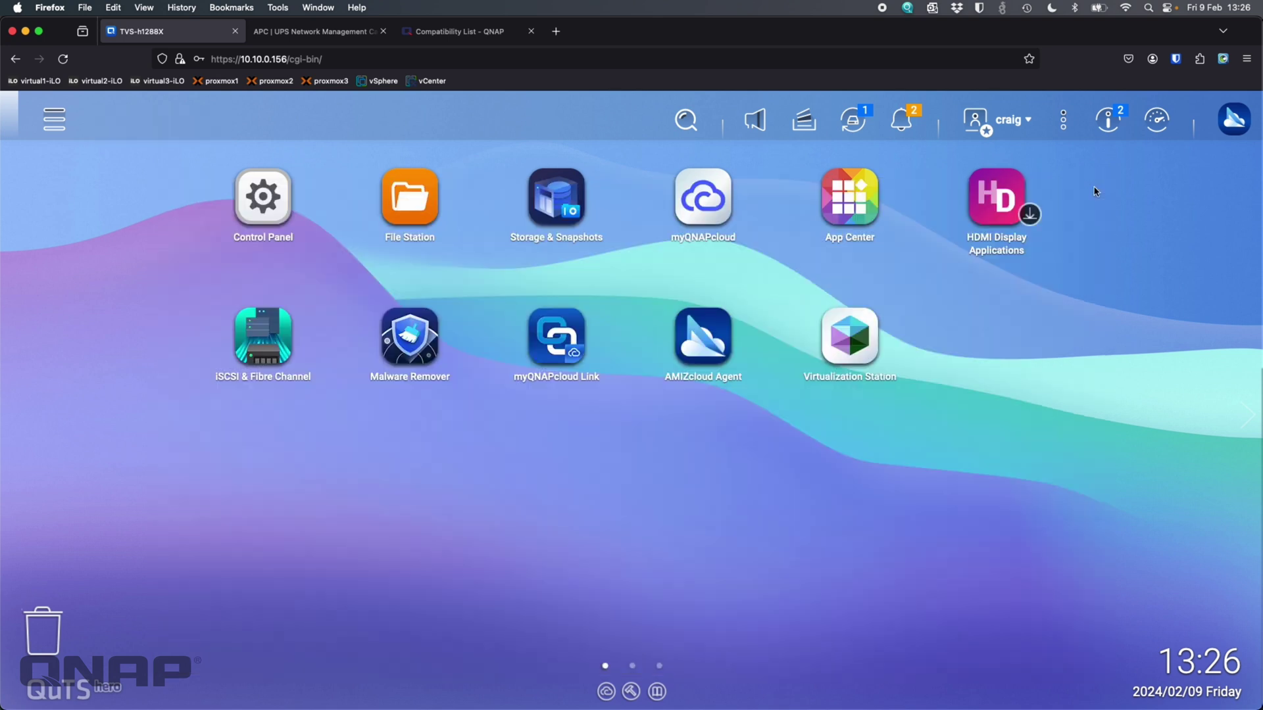